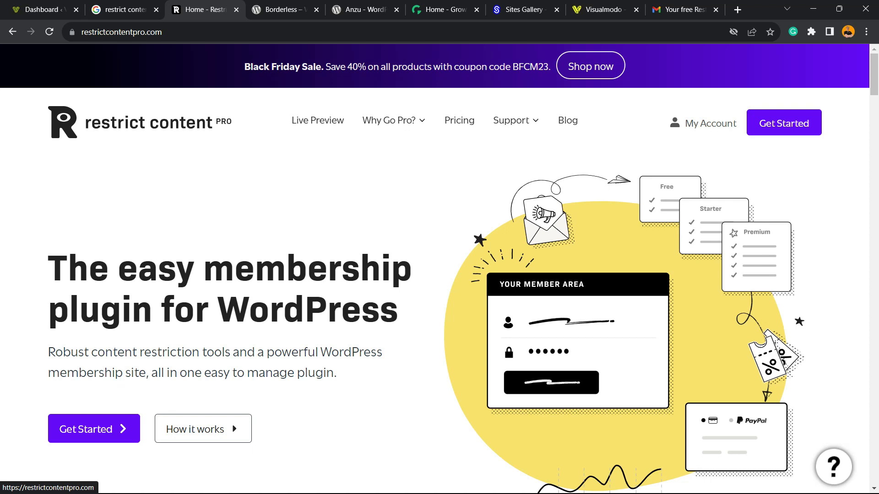
Switch from the Restrict Content Pro home page back to the Google search results.
key(ctrl+shift+Tab)
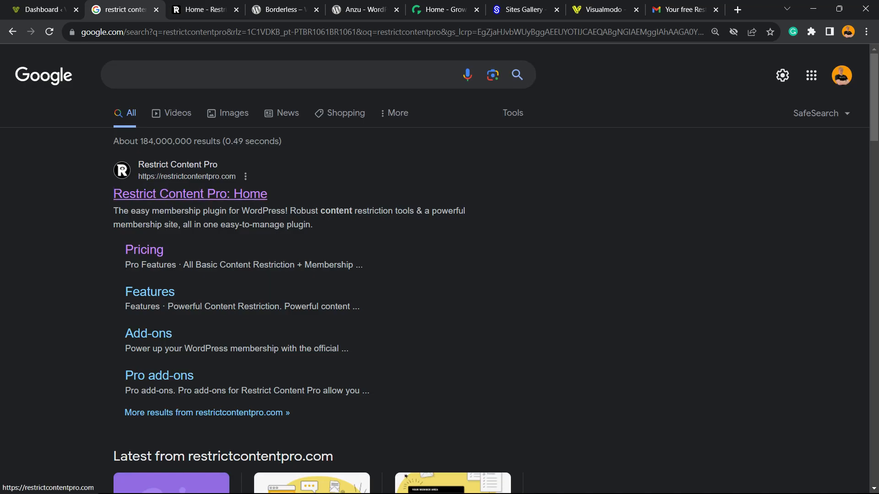
On the Pricing page, highlight the Free plan features and choose Get started under Free.
key(ctrl+Tab)
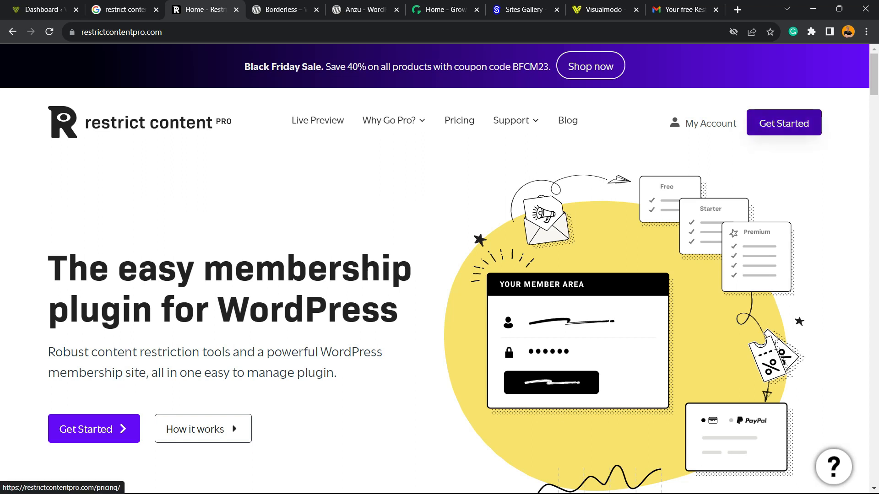
click(783, 122)
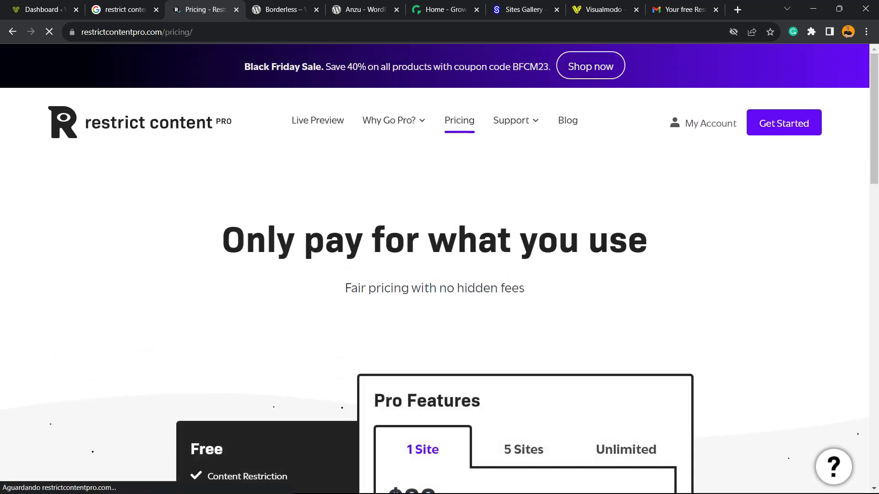
scroll(440, 275, down, 5)
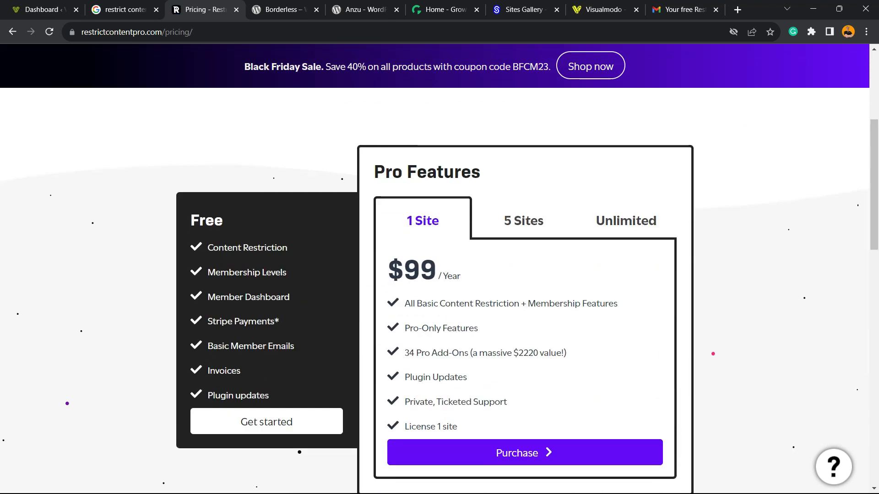
scroll(440, 275, down, 2)
scroll(439, 274, up, 2)
mouse_move(190, 219)
mouse_down()
mouse_move(248, 249)
mouse_move(240, 371)
mouse_up()
click(267, 422)
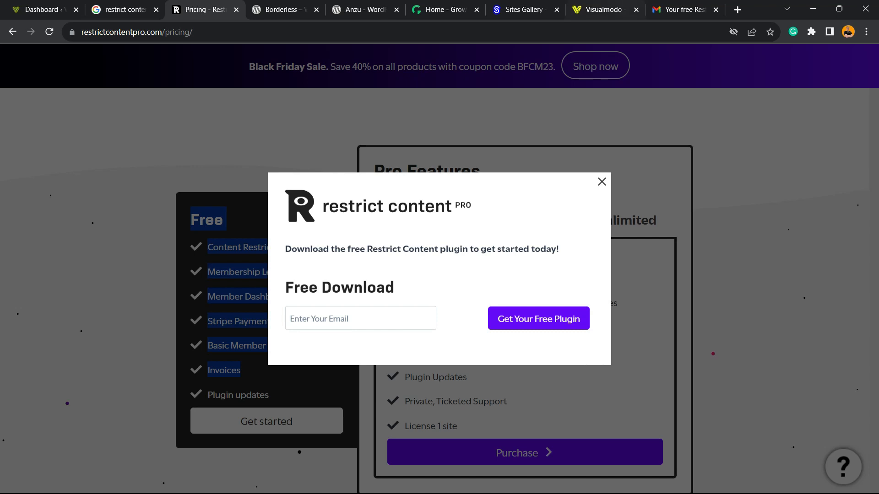
Download restrict-content.zip from the 'Your free Restrict Content plugin' email.
click(683, 10)
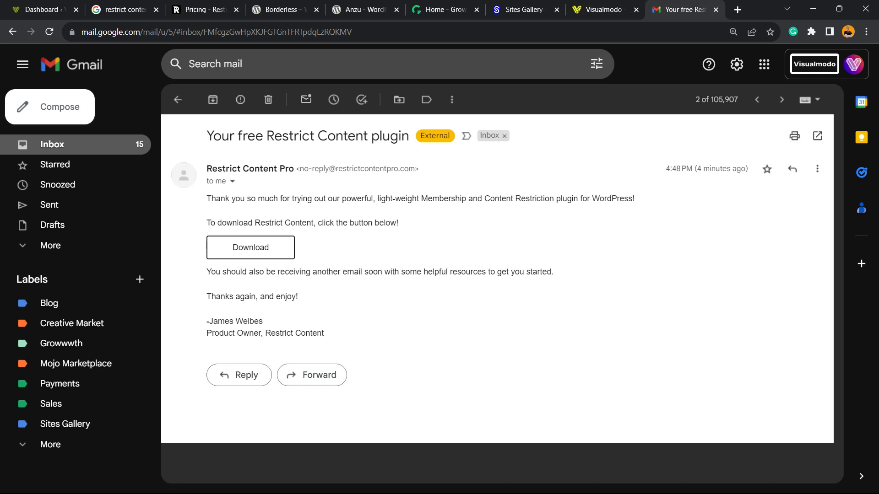
click(250, 247)
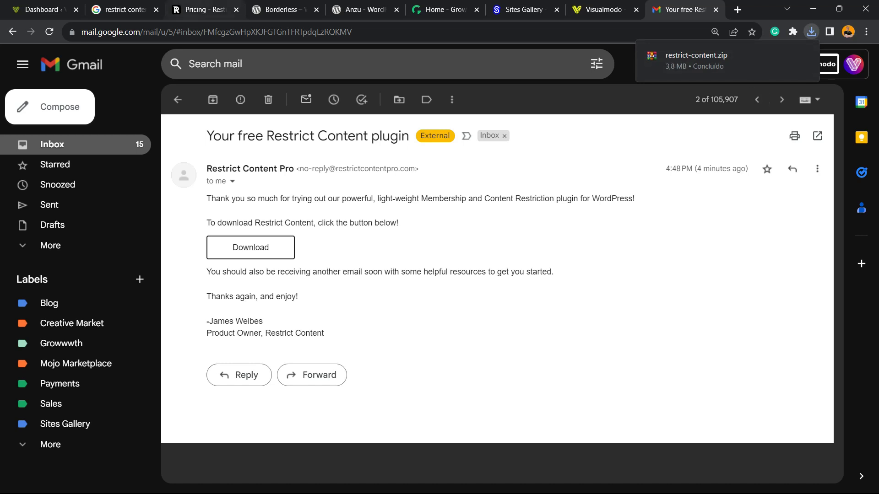
Go to Add New Plugin in the WordPress dashboard and reveal the Upload Plugin area.
click(120, 9)
click(41, 9)
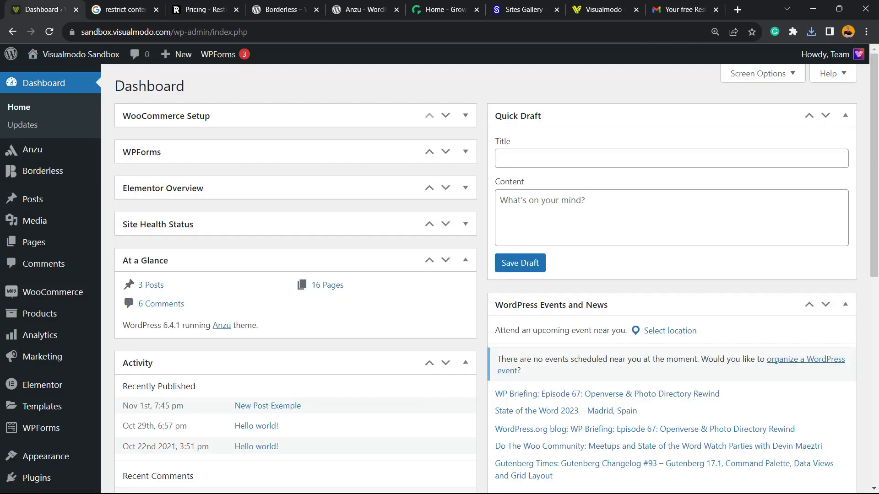
scroll(41, 296, down, 2)
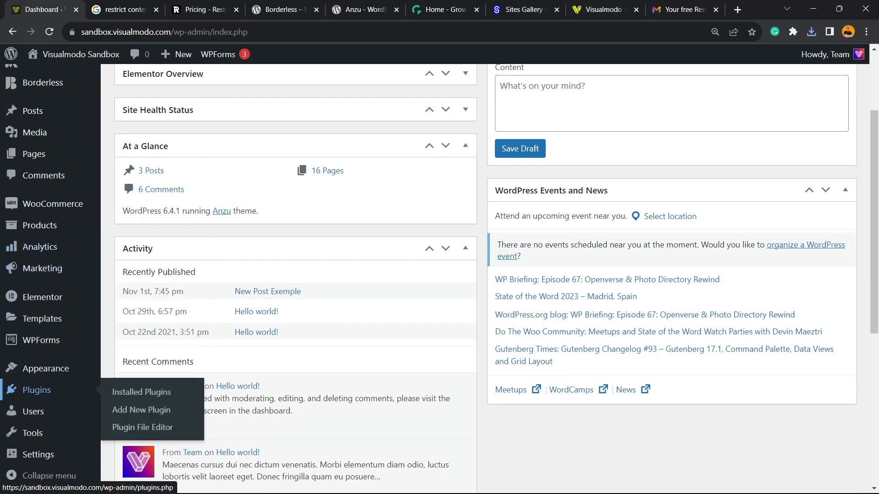
mouse_move(37, 477)
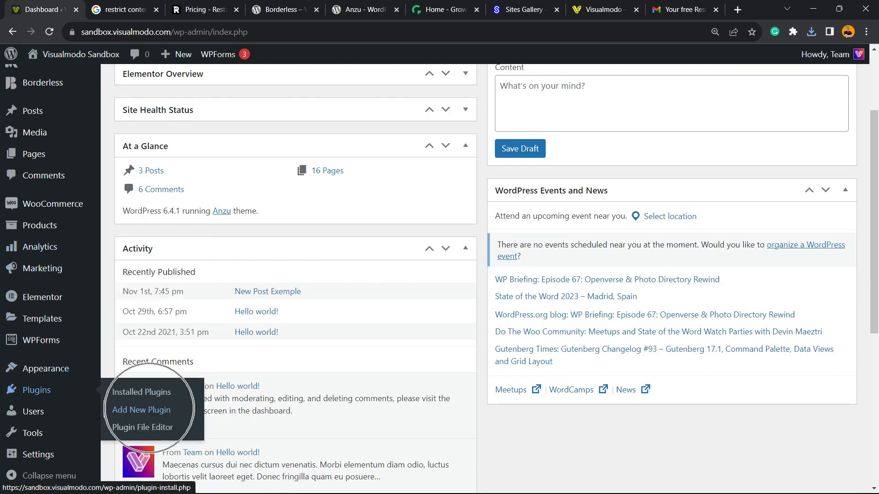
click(141, 410)
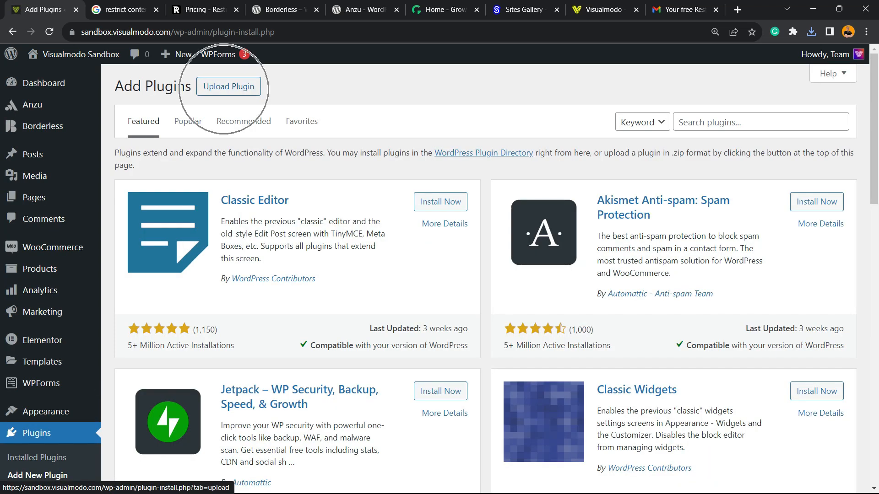
click(224, 88)
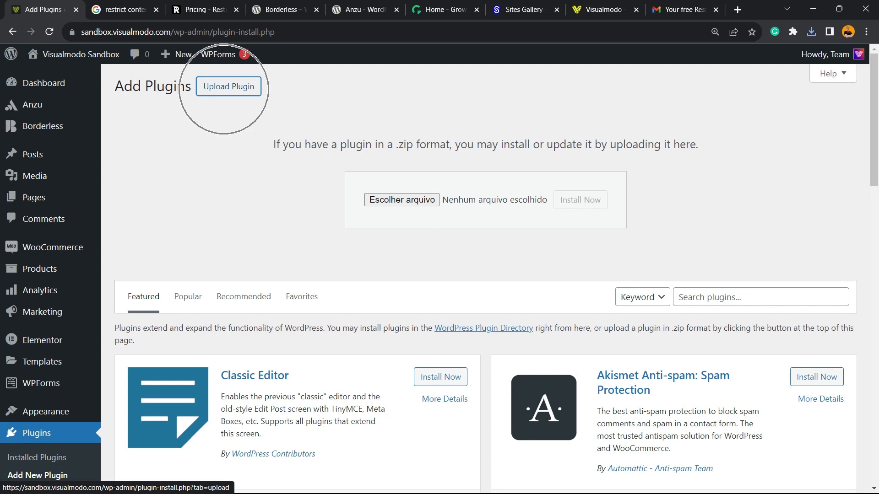
Choose restrict-content.zip from the Downloads folder as the plugin archive to install.
click(401, 200)
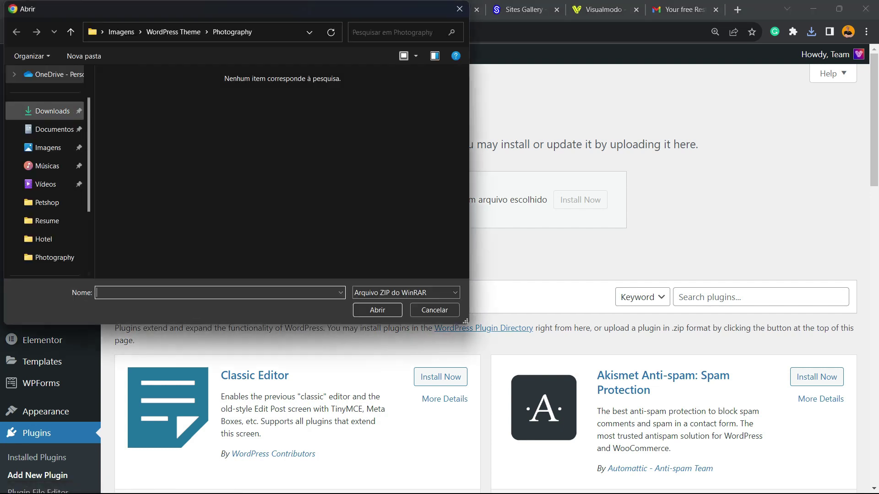
click(52, 111)
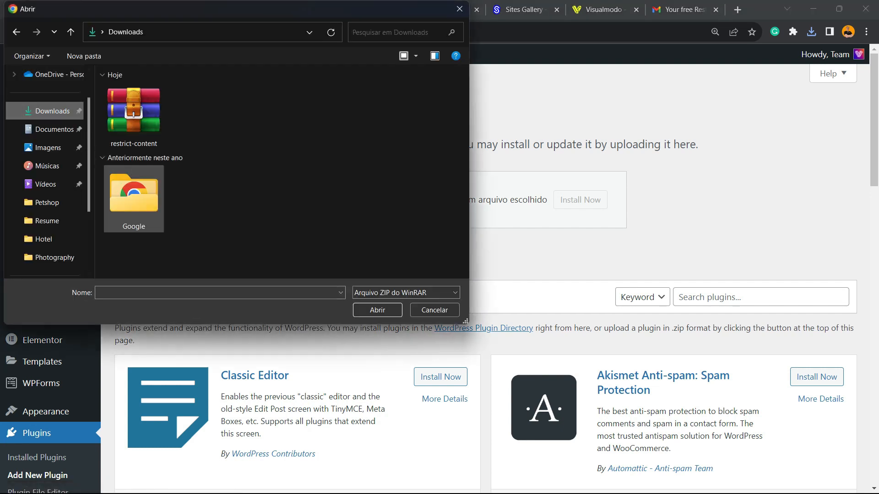
click(134, 113)
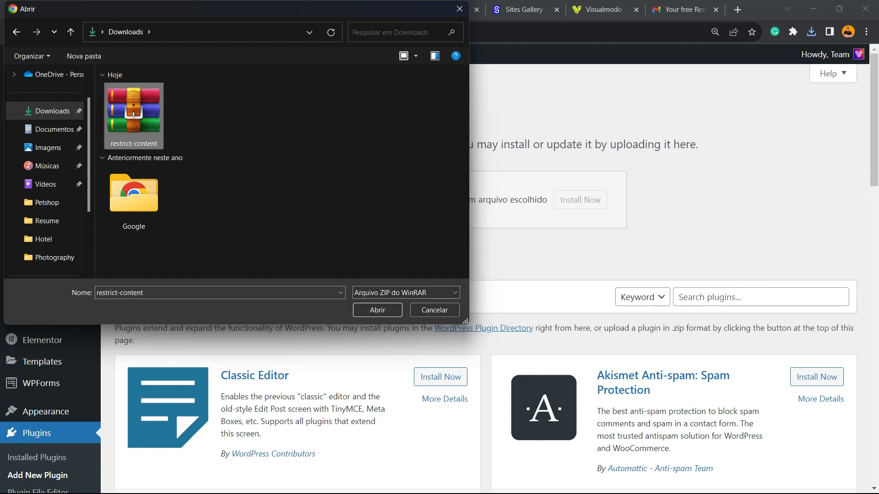
click(376, 310)
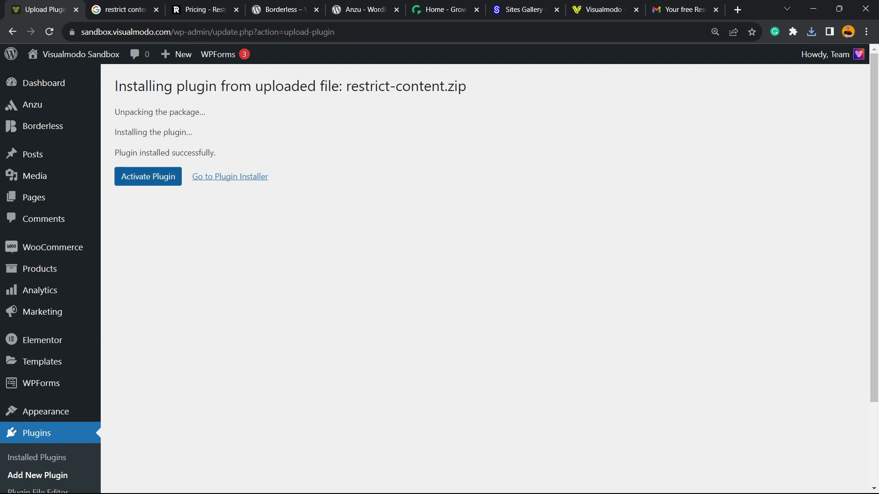
Activate the newly installed Restrict Content plugin.
click(147, 177)
click(148, 177)
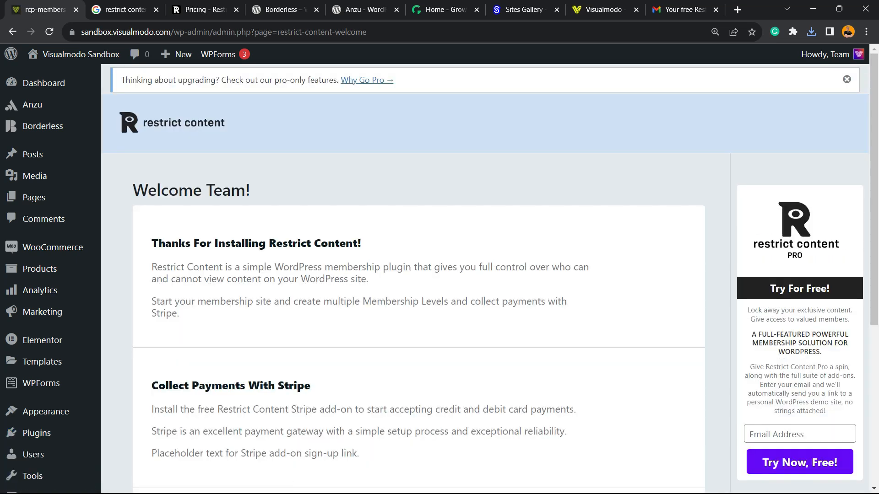
scroll(439, 275, down, 2)
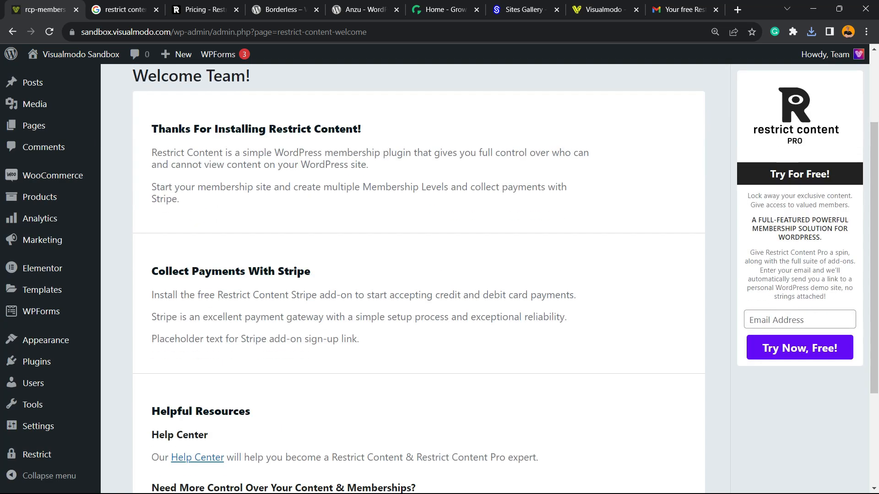
scroll(439, 275, down, 2)
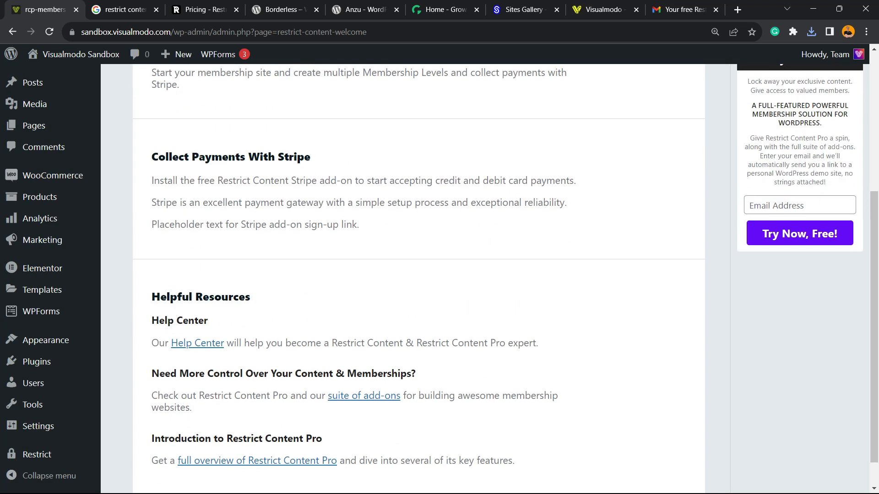
scroll(439, 275, up, 2)
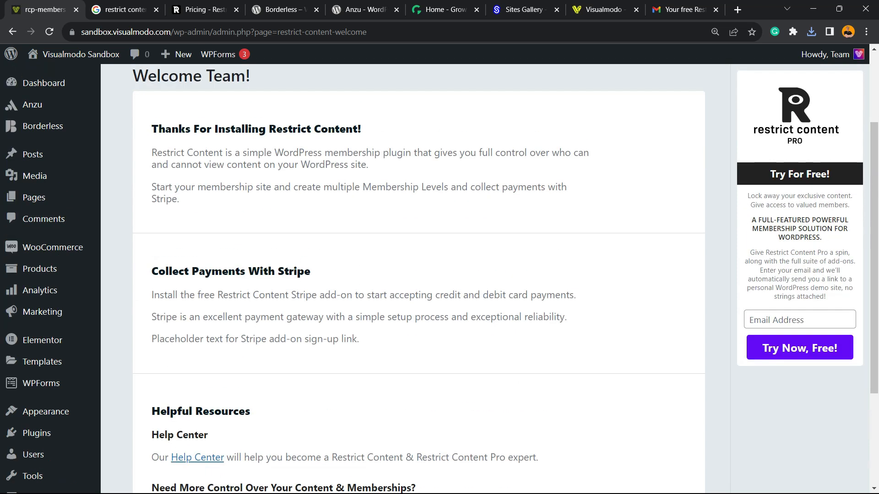
scroll(440, 275, up, 2)
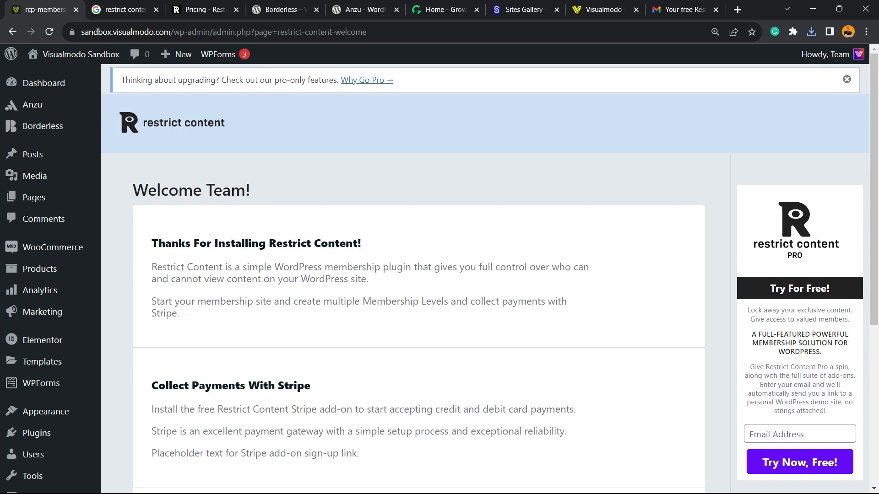
scroll(440, 275, down, 4)
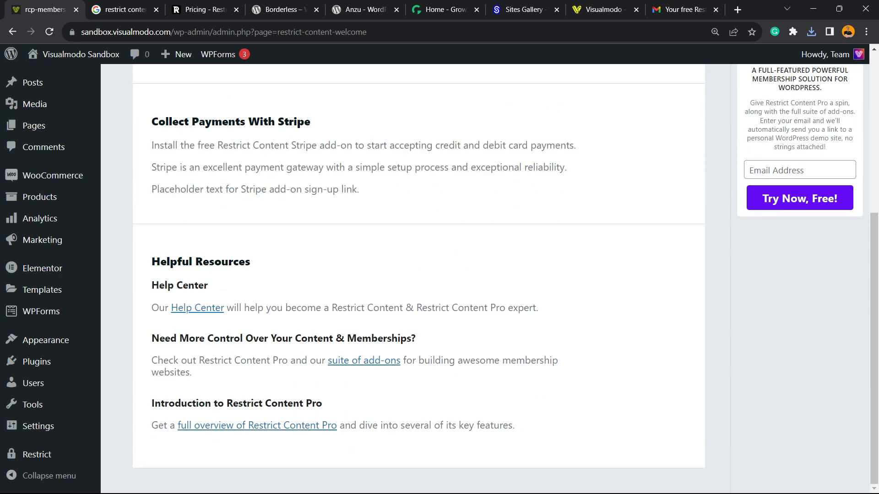
scroll(440, 274, up, 2)
scroll(439, 274, down, 2)
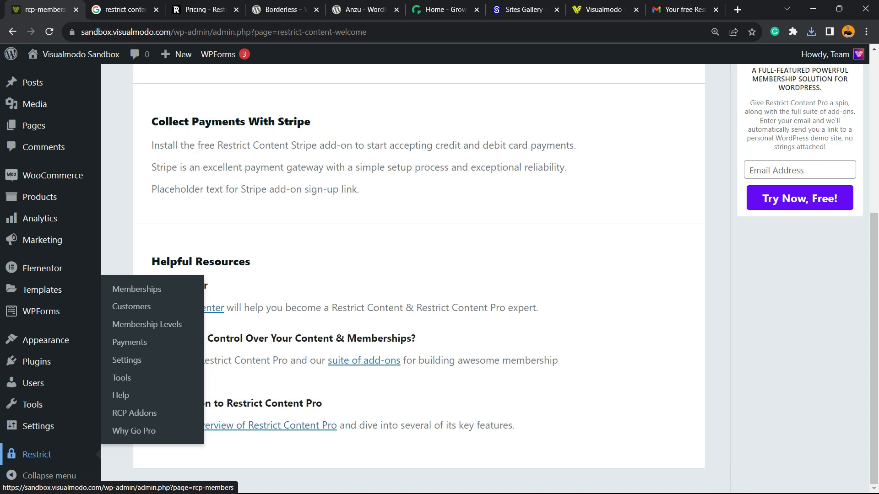
Go to Restrict > Memberships and accept the plugin's opt-in prompt.
click(36, 454)
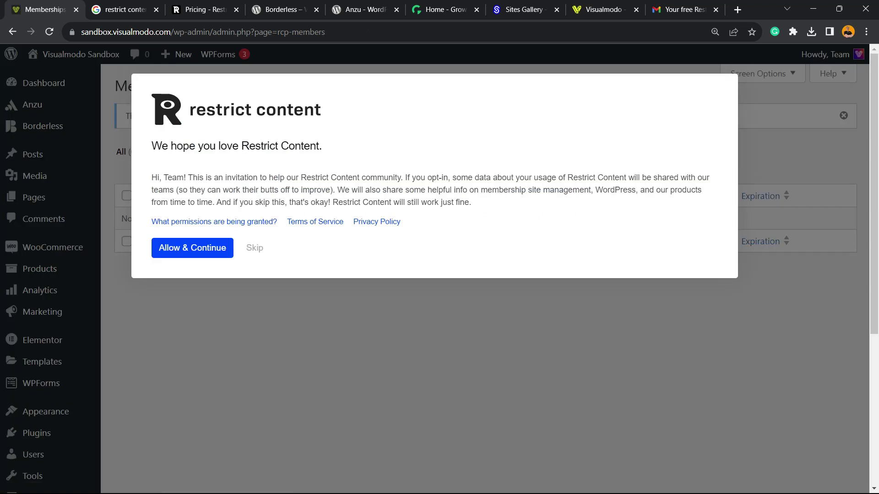
click(192, 248)
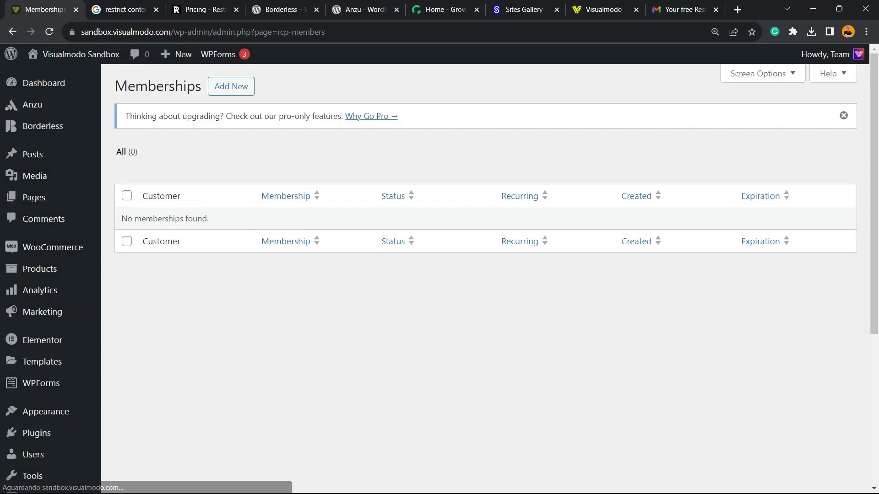
key(ctrl+plus)
key(ctrl+plus)
key(ctrl+plus)
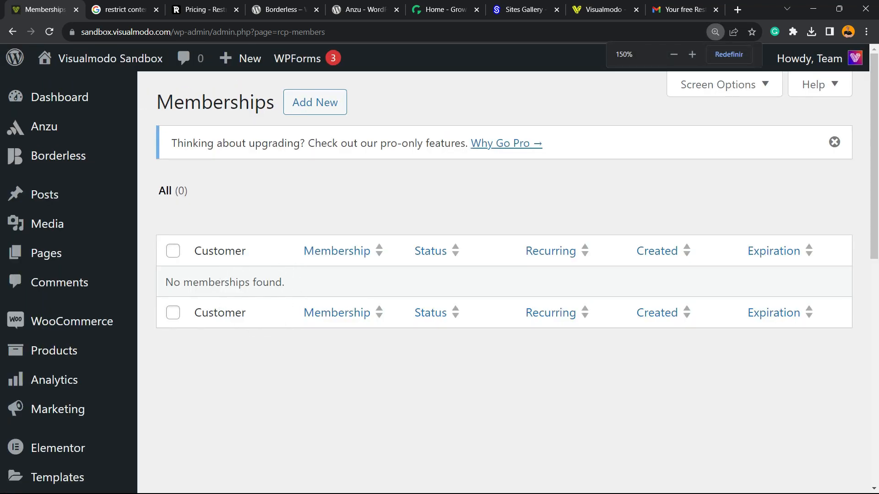
scroll(440, 275, down, 1)
scroll(440, 274, down, 1)
scroll(440, 275, down, 1)
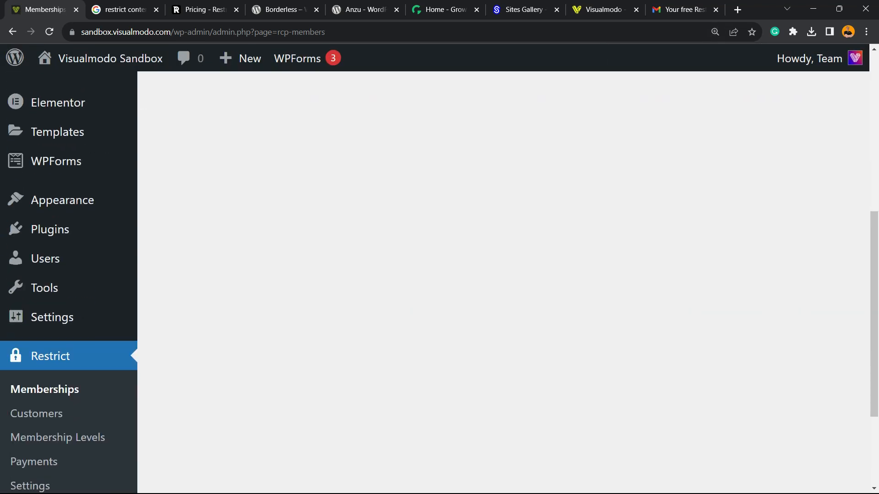
scroll(28, 289, down, 2)
scroll(28, 303, down, 1)
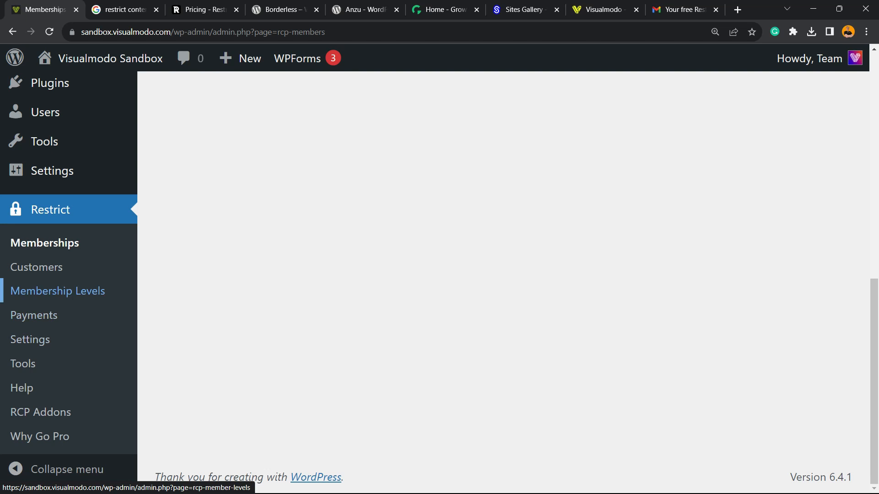
Check the empty Payments list, then return to the Memberships list.
click(33, 315)
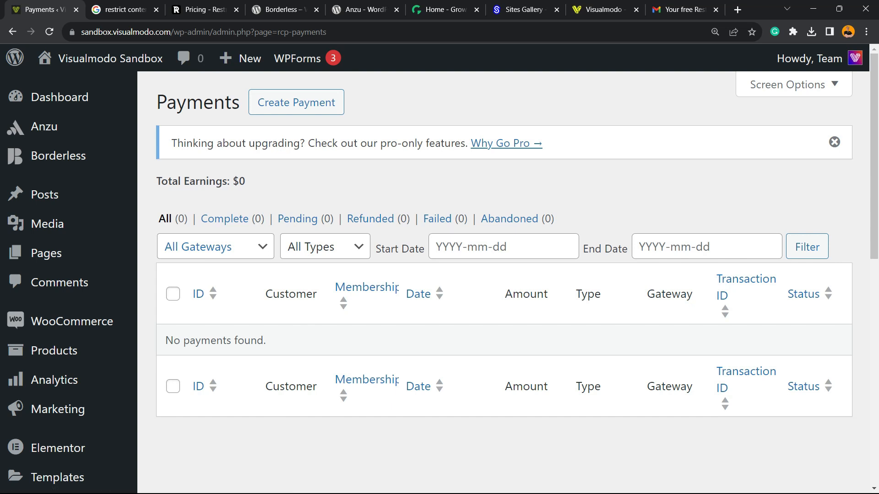
scroll(173, 294, down, 3)
scroll(69, 234, down, 5)
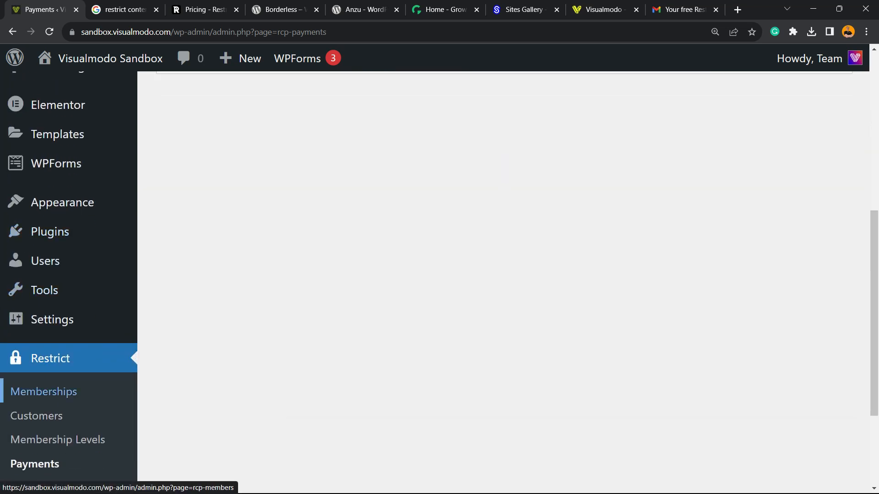
scroll(58, 325, down, 2)
click(43, 277)
scroll(43, 277, up, 5)
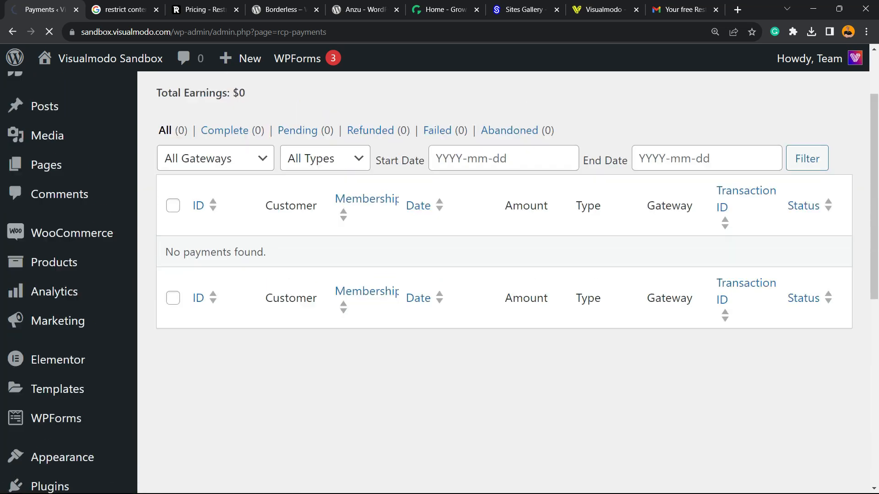
scroll(43, 277, up, 2)
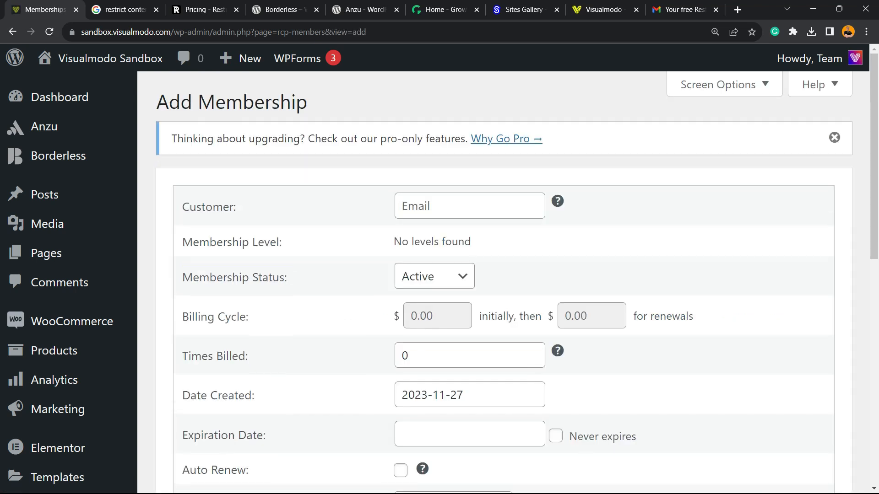
Focus the Customer email field on the Add Membership form and dismiss autofill suggestions.
click(469, 206)
click(235, 206)
scroll(495, 275, down, 2)
scroll(494, 275, down, 1)
scroll(494, 275, down, 4)
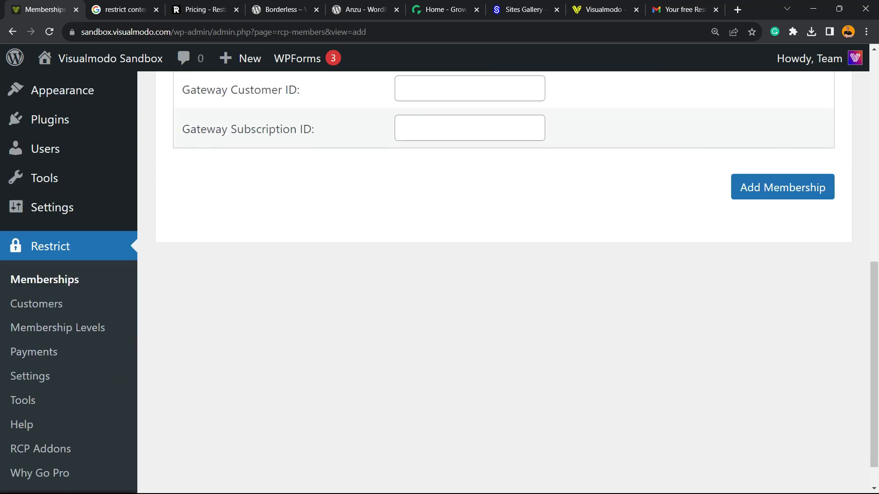
scroll(494, 275, up, 5)
scroll(236, 206, up, 2)
scroll(494, 275, down, 3)
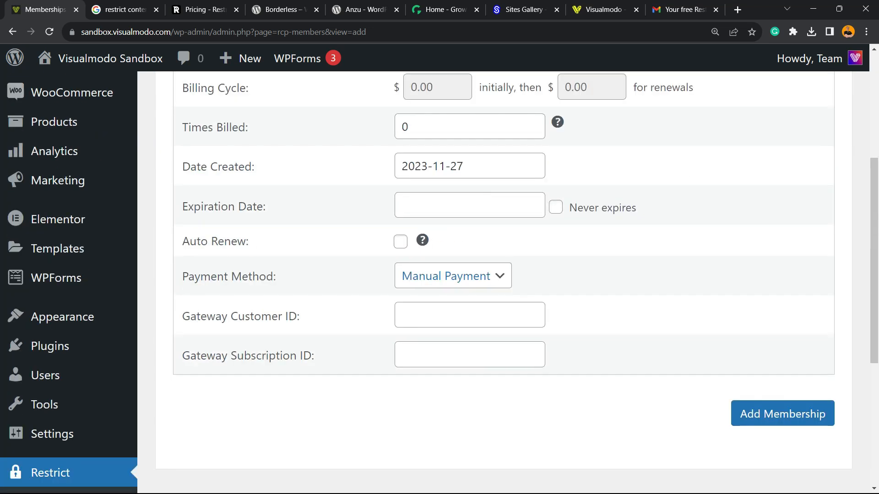
scroll(34, 267, down, 3)
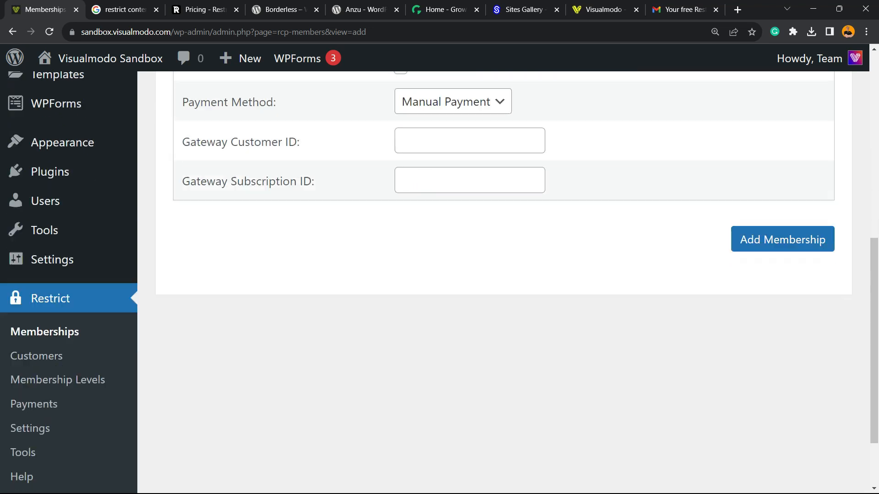
scroll(34, 267, down, 1)
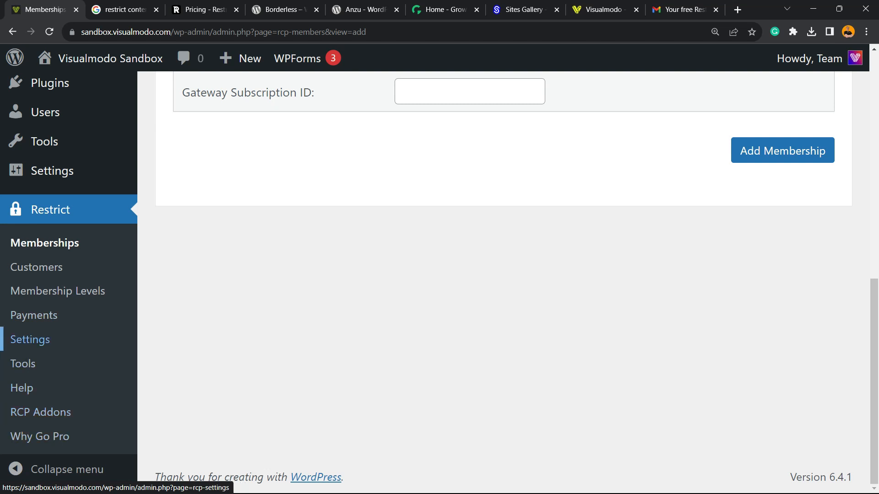
Go to Restrict > Settings to view the General tab page assignments.
click(30, 340)
scroll(30, 339, up, 5)
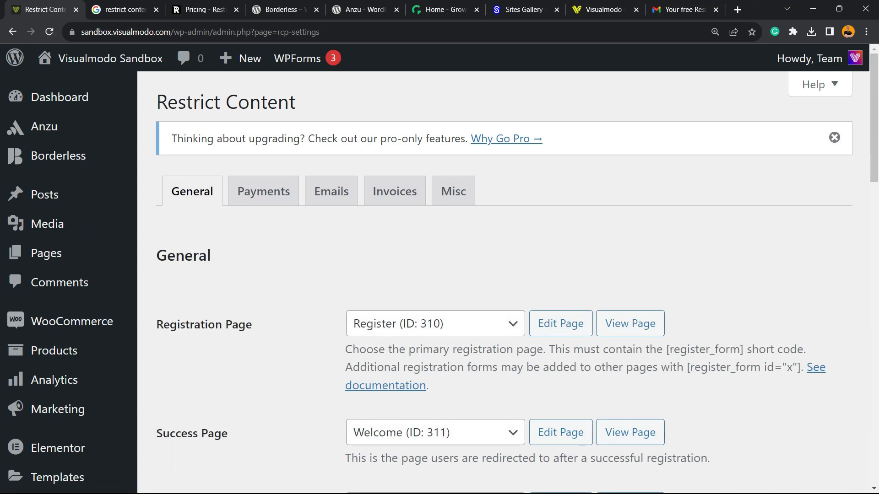
scroll(494, 275, down, 2)
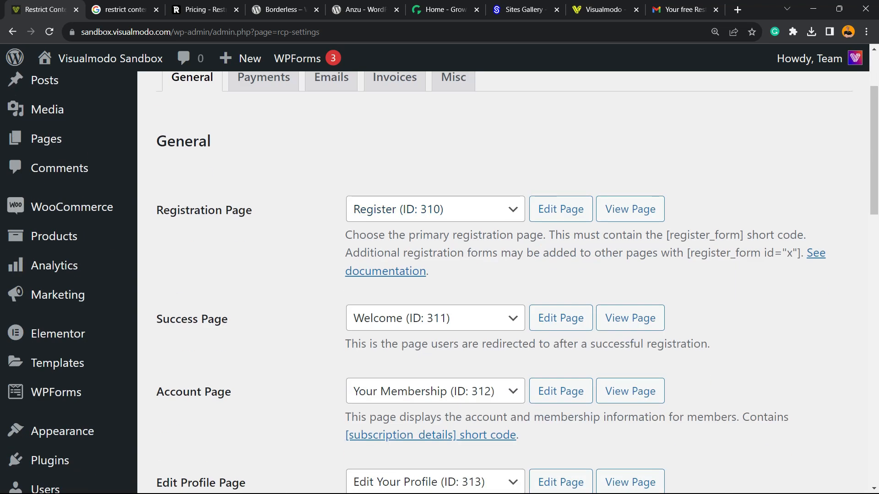
scroll(495, 275, down, 2)
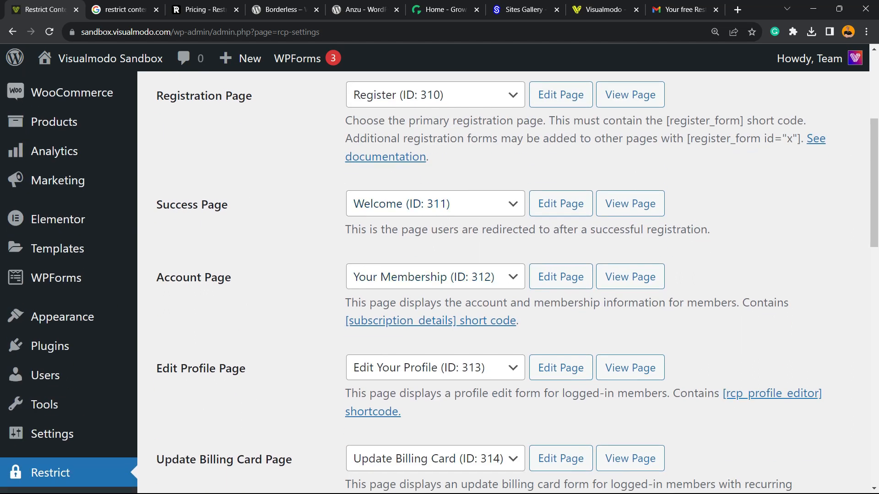
scroll(494, 274, down, 2)
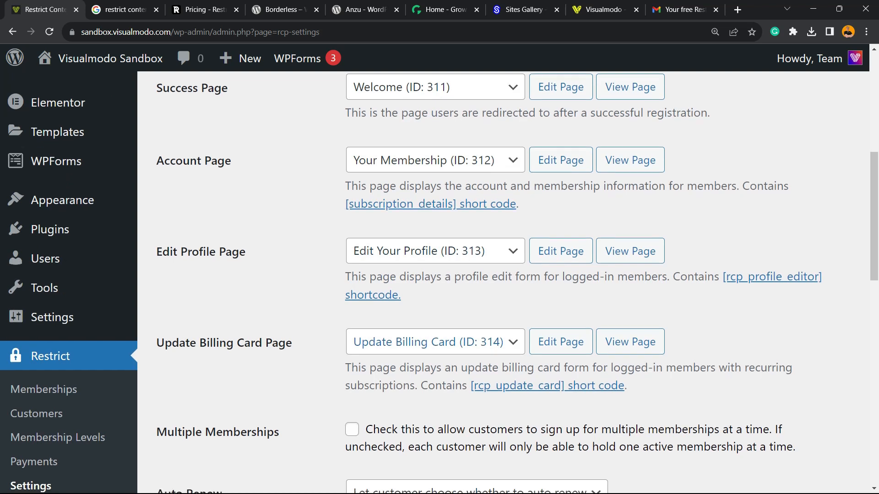
scroll(495, 275, down, 2)
scroll(494, 275, down, 5)
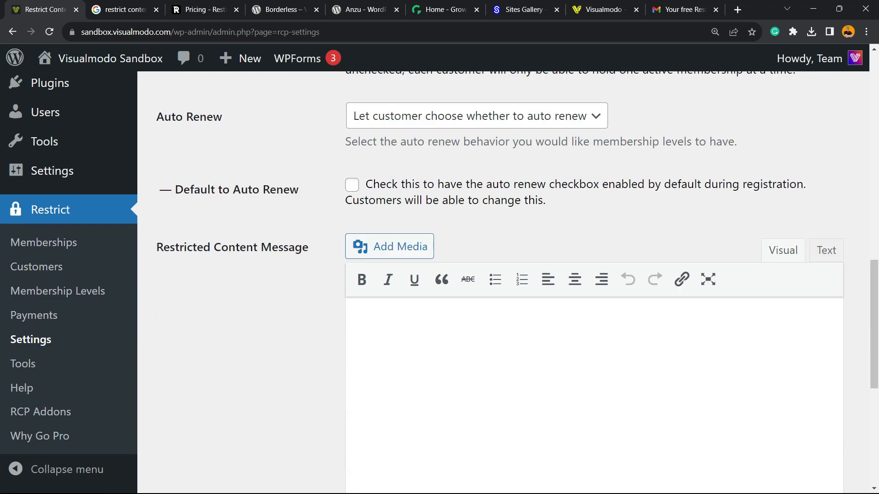
scroll(494, 274, up, 2)
scroll(495, 274, up, 2)
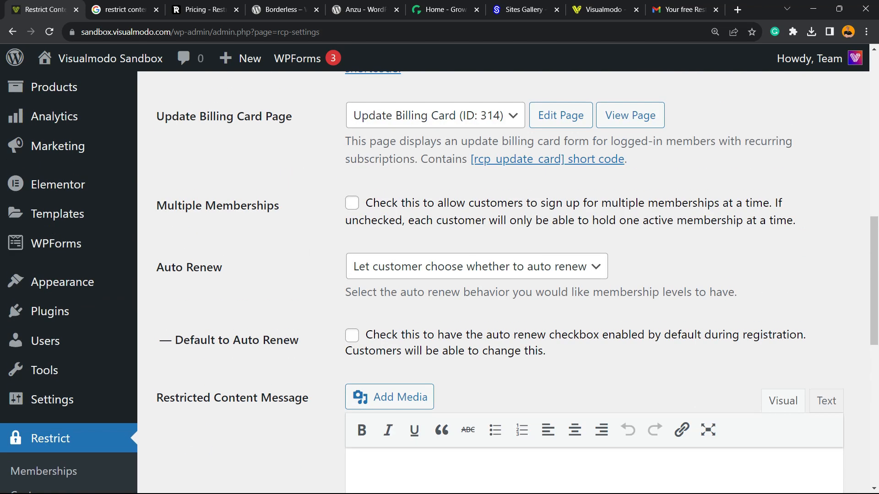
scroll(494, 274, up, 4)
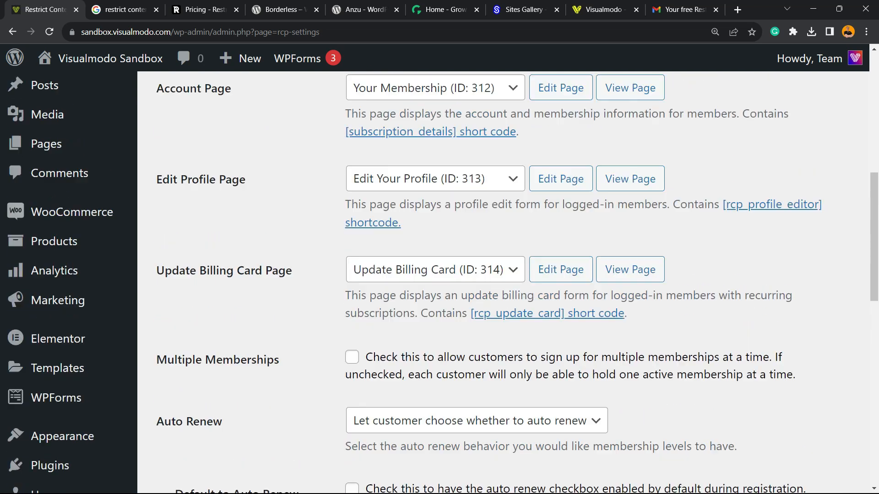
scroll(494, 275, up, 2)
scroll(494, 274, up, 2)
scroll(262, 190, up, 2)
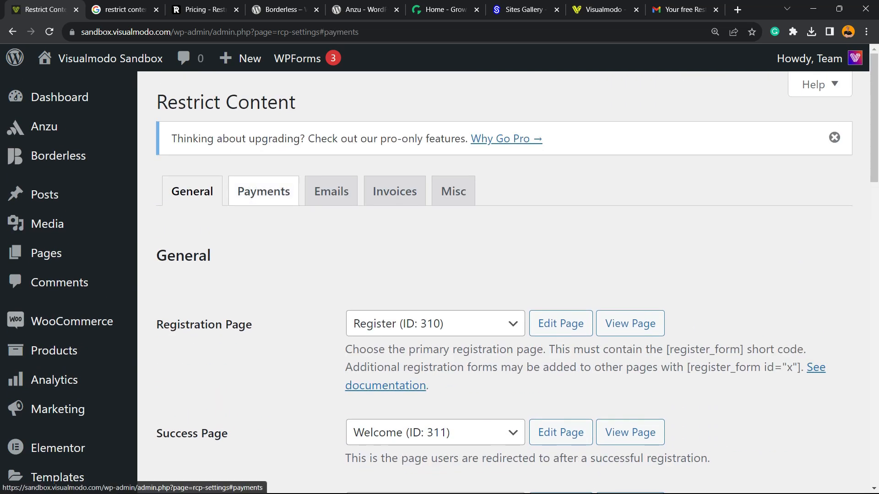
Switch to the Payments tab to review currency and gateway options.
click(263, 190)
scroll(263, 190, down, 5)
scroll(495, 275, up, 3)
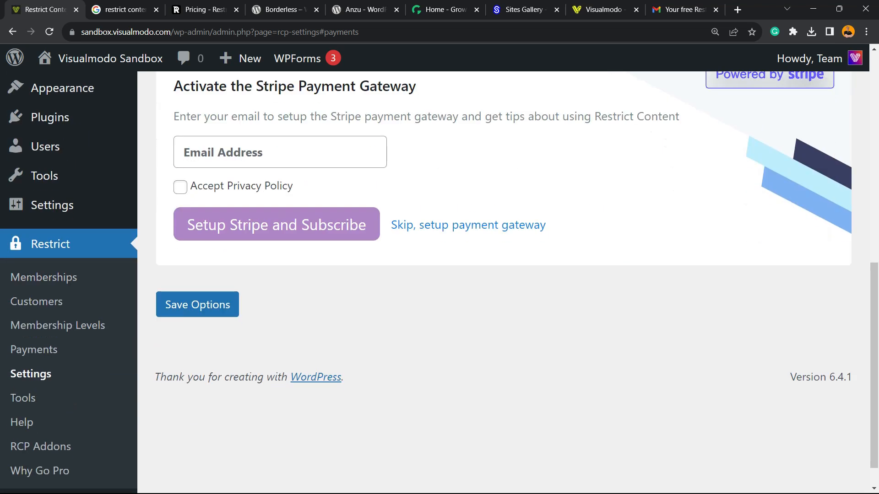
scroll(439, 275, up, 5)
scroll(440, 275, up, 2)
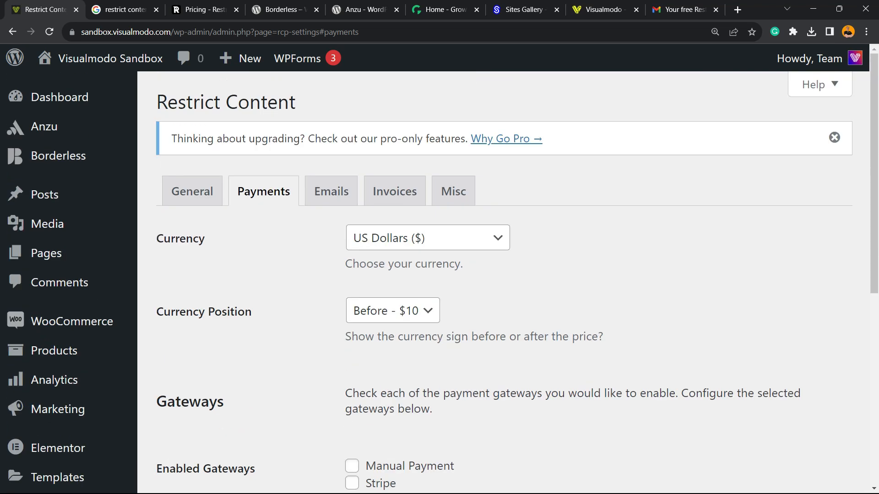
scroll(439, 274, down, 3)
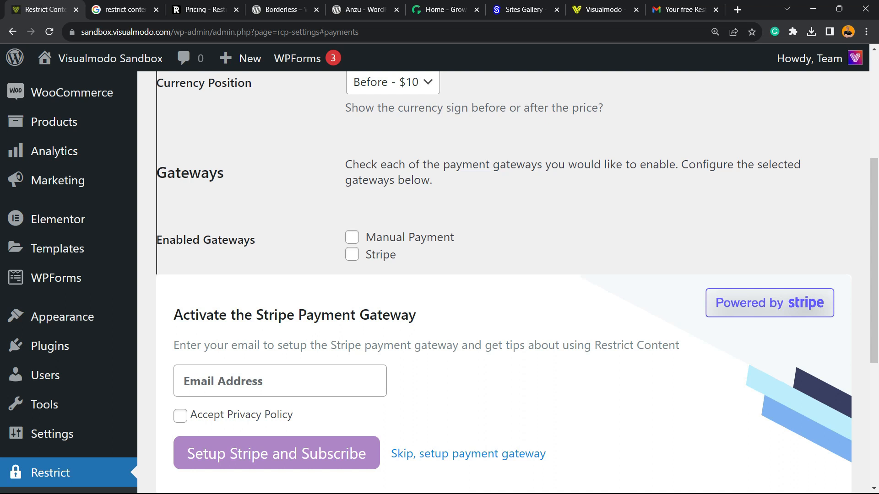
scroll(439, 274, down, 3)
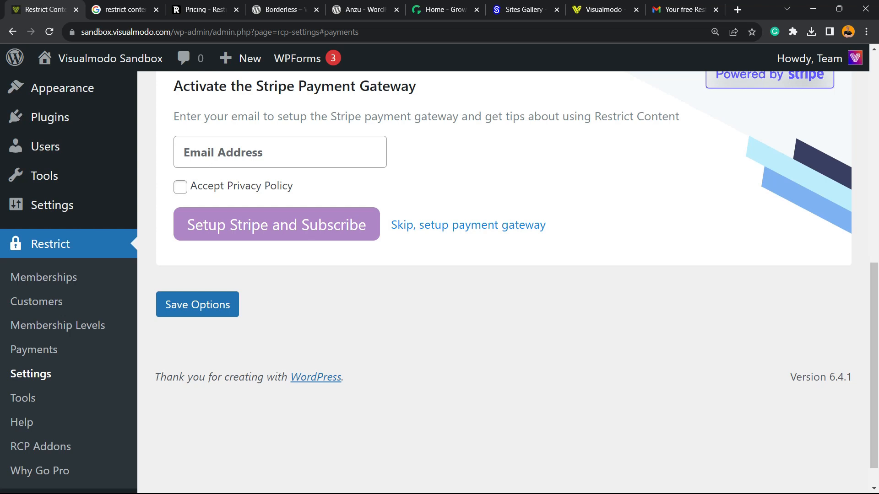
scroll(494, 275, up, 2)
scroll(494, 275, up, 3)
scroll(495, 276, up, 1)
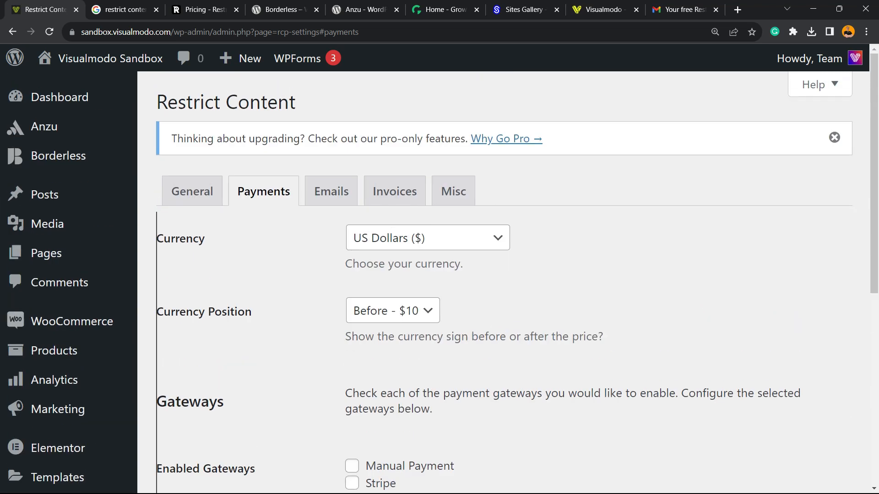
Review the Emails, Invoices and Misc settings tabs, then go to the list of all posts.
click(331, 191)
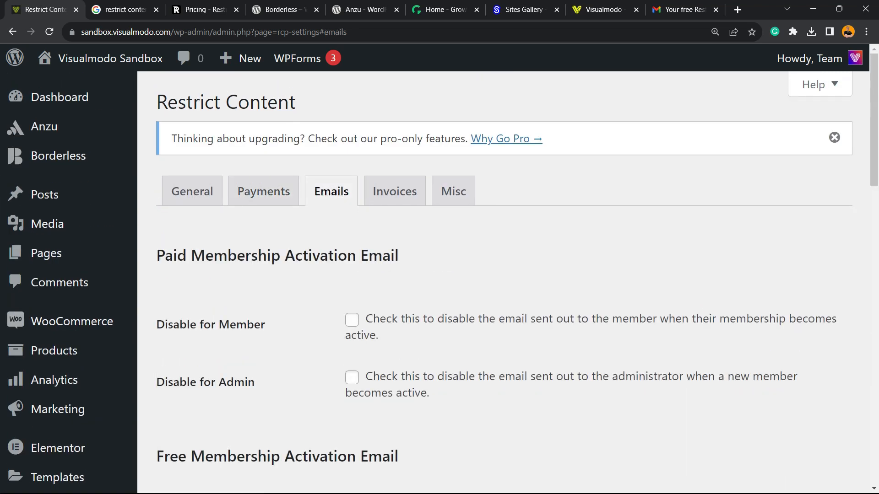
scroll(440, 274, down, 2)
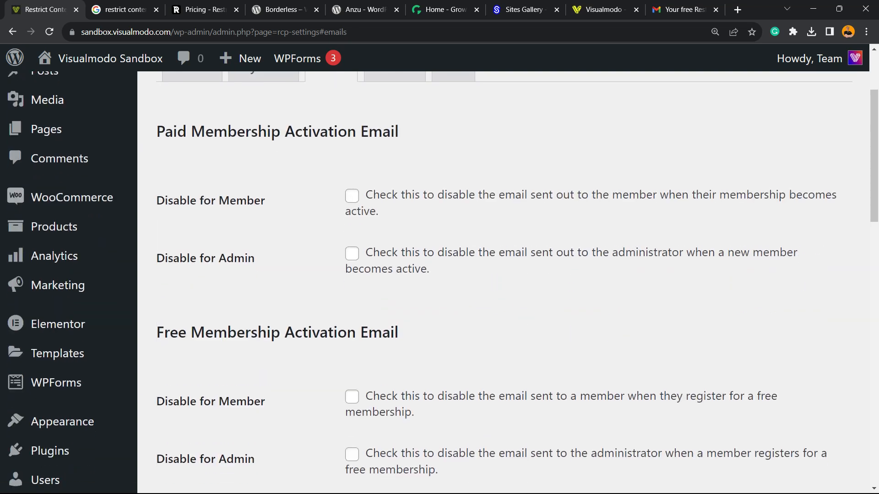
scroll(439, 275, down, 1)
scroll(440, 275, up, 2)
scroll(440, 275, up, 2)
click(395, 191)
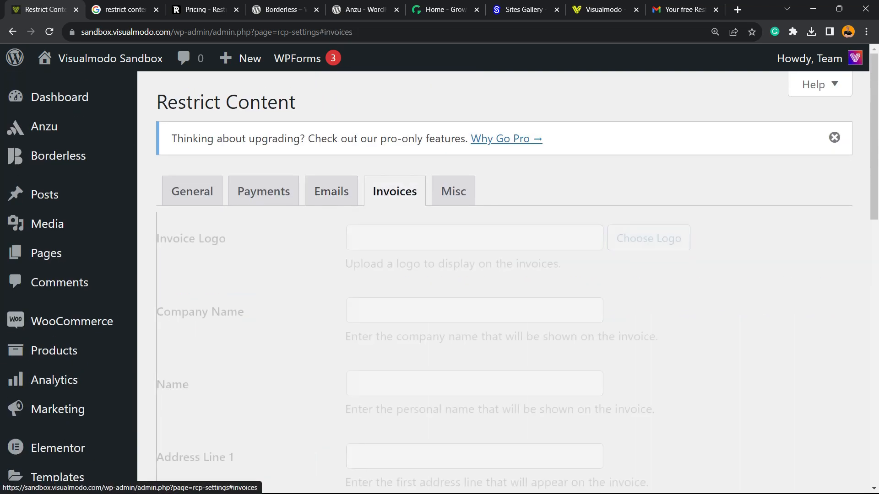
click(453, 191)
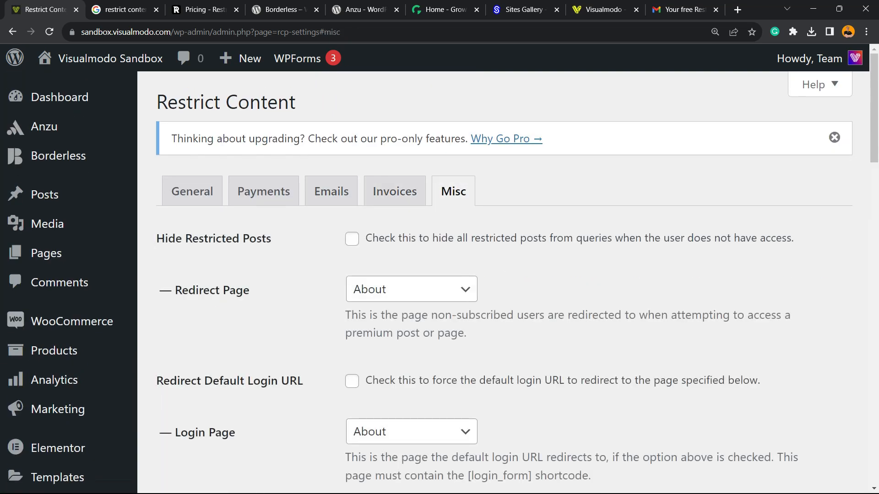
scroll(439, 275, down, 6)
scroll(440, 275, up, 5)
scroll(440, 275, up, 2)
click(45, 194)
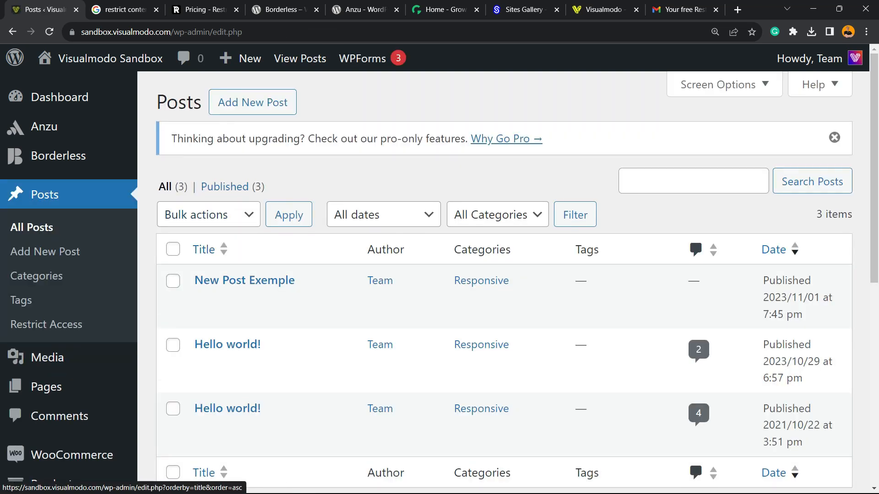
Open the New Post Exemple post for editing and reach its Restrict this content panel.
click(244, 280)
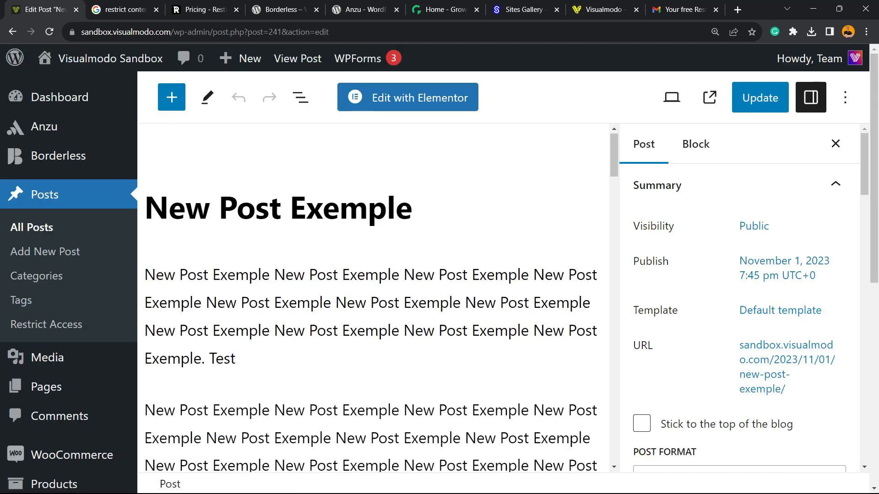
scroll(374, 288, down, 3)
scroll(374, 298, down, 3)
scroll(374, 298, down, 2)
scroll(374, 298, down, 3)
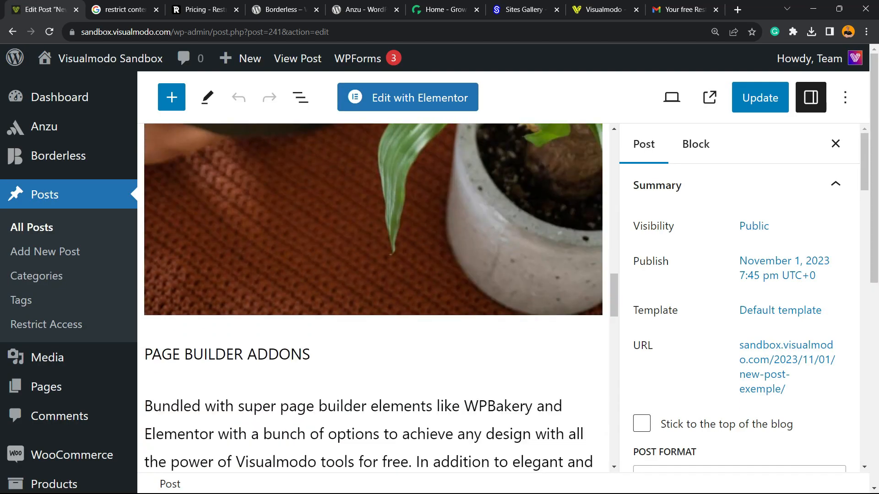
scroll(375, 298, down, 1)
scroll(374, 298, down, 5)
scroll(374, 298, down, 4)
scroll(374, 299, down, 3)
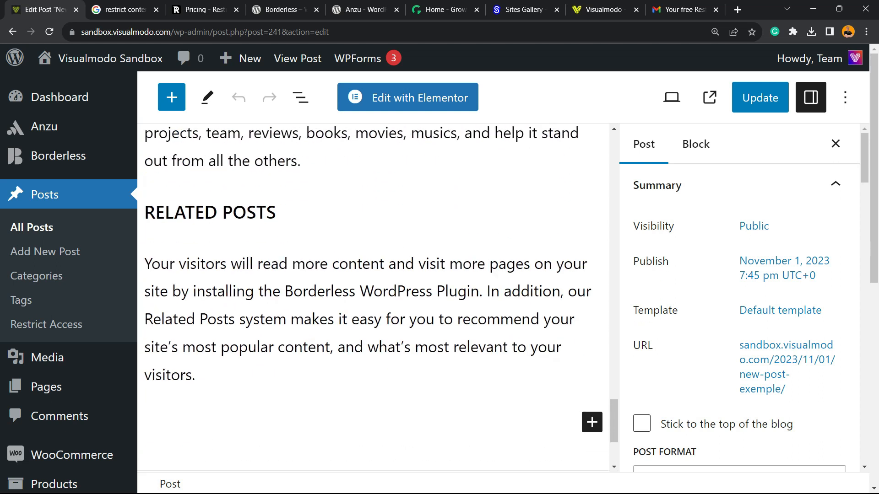
scroll(374, 298, down, 3)
scroll(374, 298, down, 1)
scroll(68, 275, down, 3)
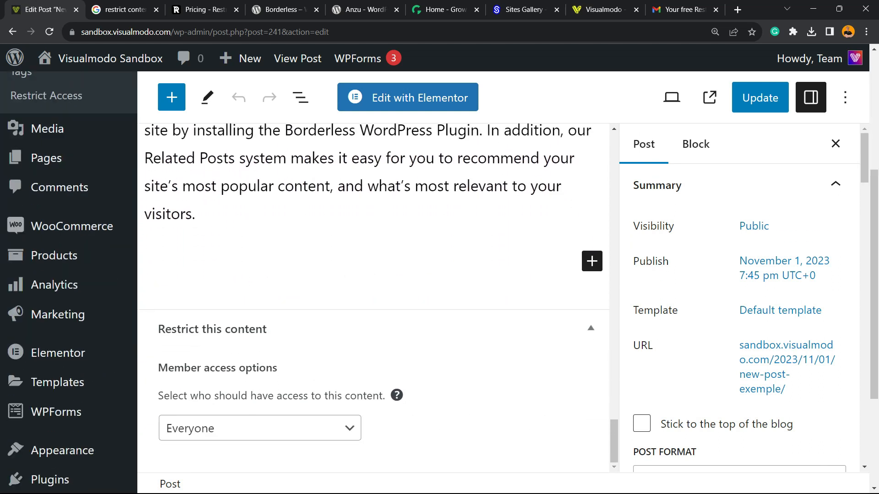
scroll(69, 275, down, 2)
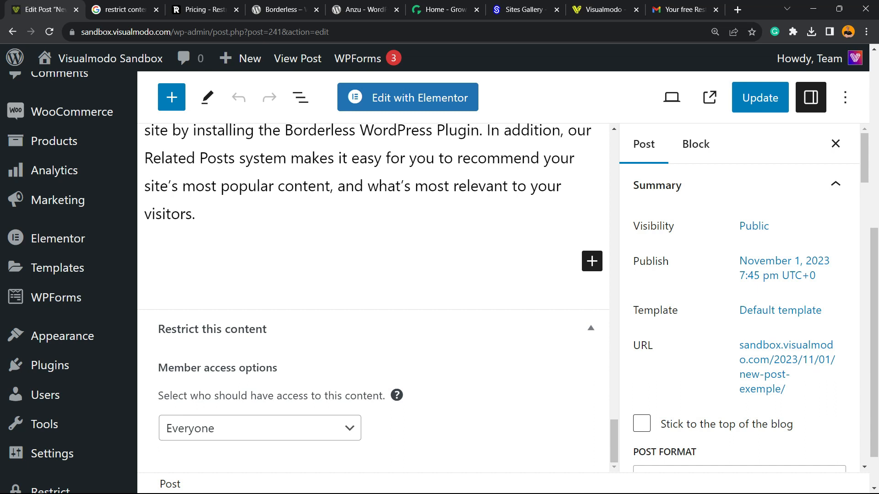
scroll(69, 275, down, 1)
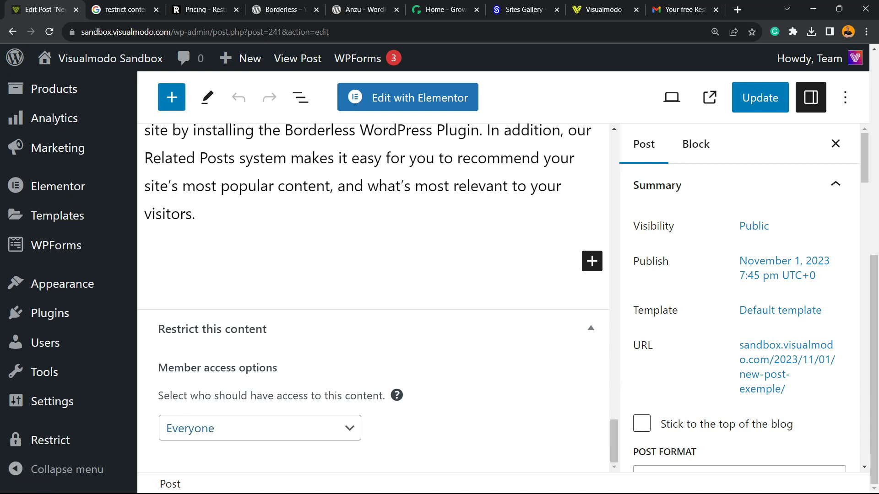
Set Member access options to 'Members with a certain role'.
click(260, 427)
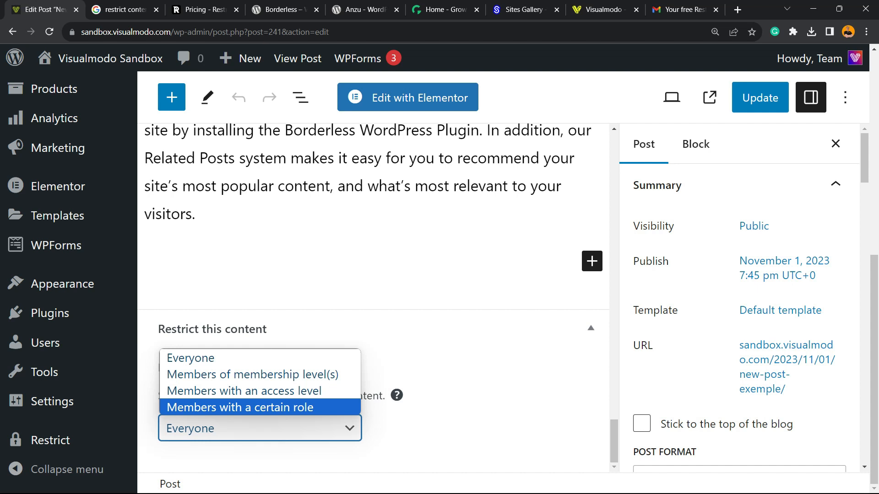
key(Return)
scroll(374, 302, down, 3)
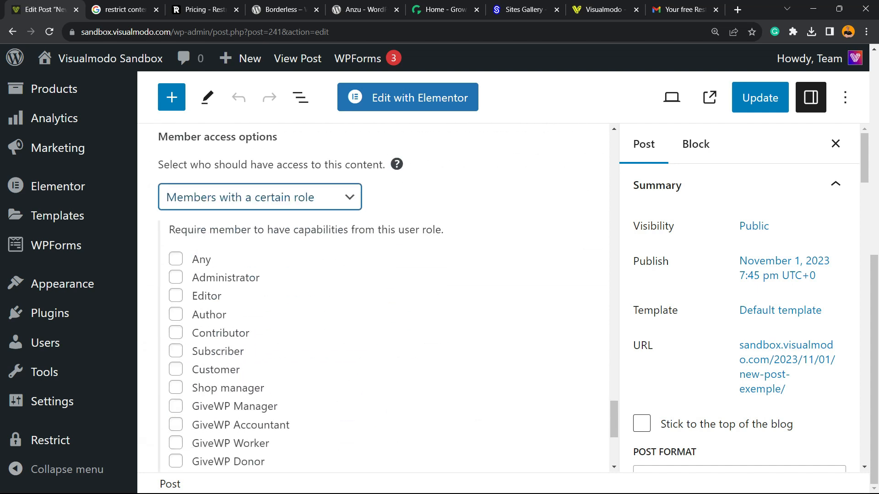
scroll(374, 302, down, 2)
scroll(375, 302, down, 2)
scroll(374, 302, up, 2)
scroll(374, 303, up, 2)
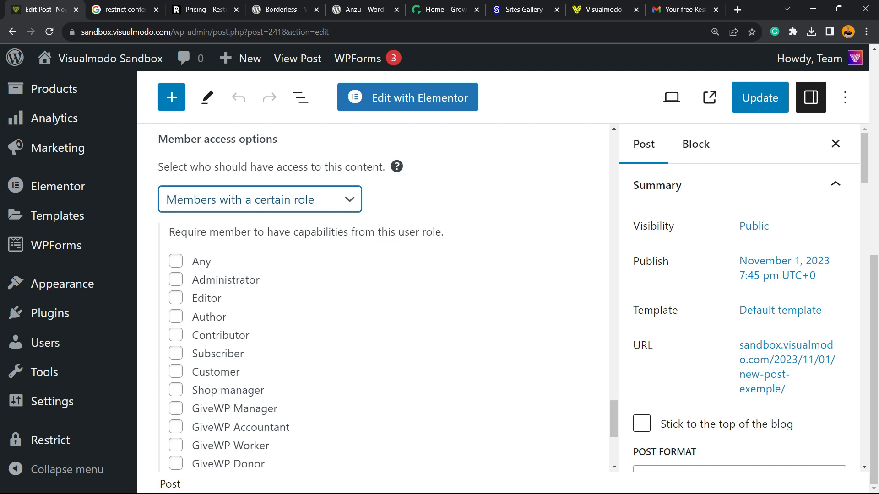
scroll(374, 302, down, 2)
scroll(374, 302, down, 2)
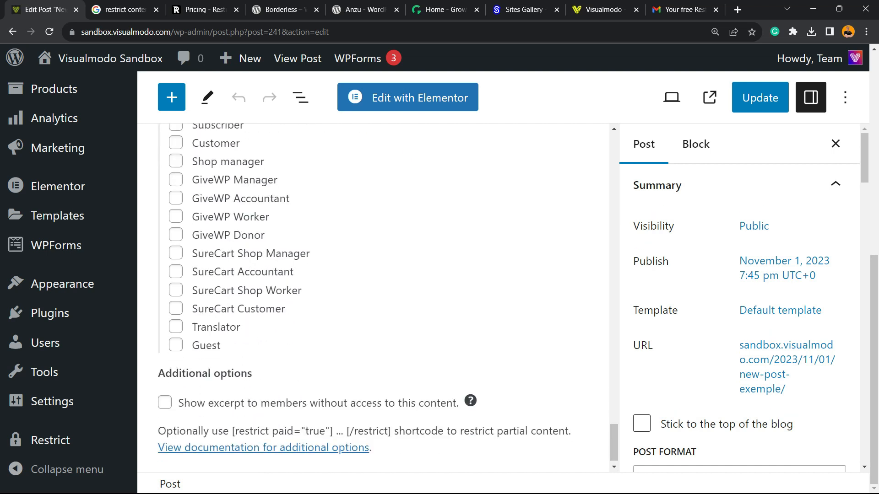
scroll(374, 298, up, 2)
scroll(375, 298, up, 2)
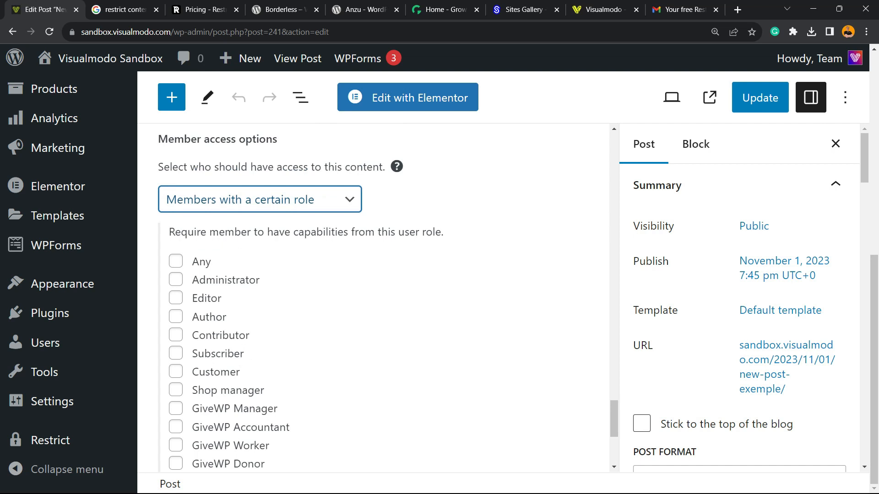
Grant access to the Administrator, Editor, Contributor and Subscriber roles and update the post.
click(176, 279)
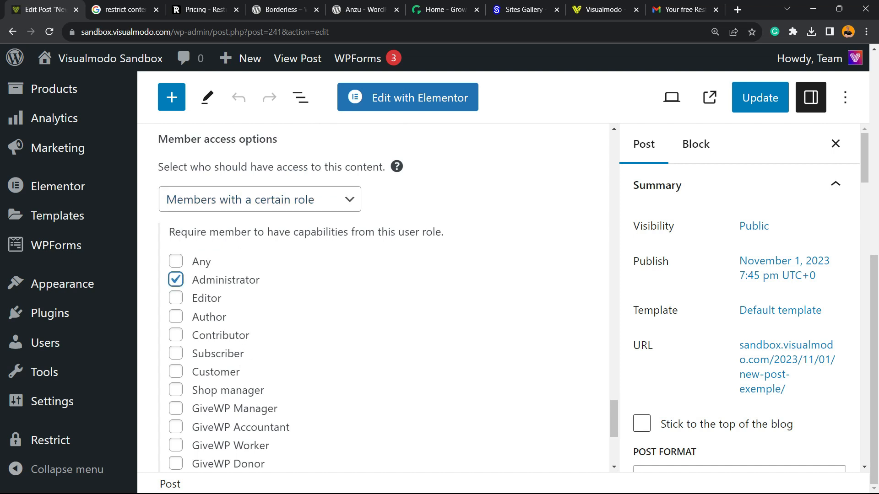
click(176, 298)
click(175, 335)
click(176, 353)
scroll(374, 297, up, 3)
scroll(375, 297, up, 4)
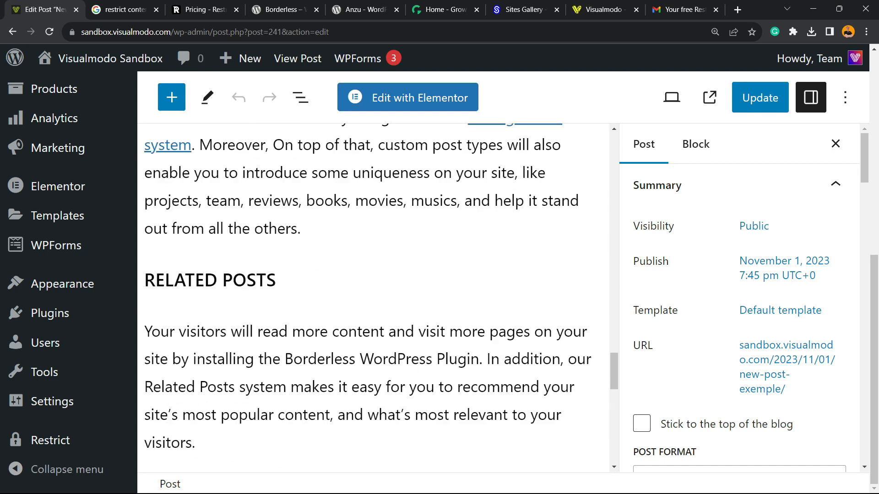
scroll(374, 297, up, 1)
scroll(374, 297, up, 3)
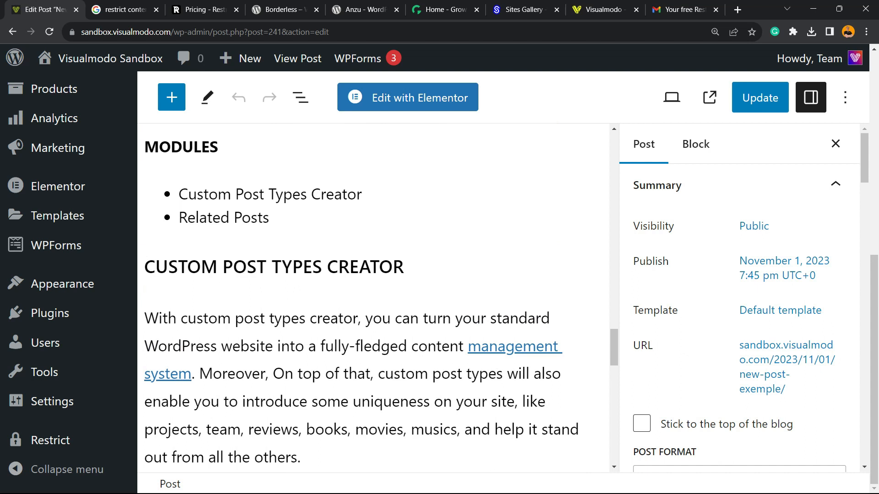
scroll(374, 298, down, 3)
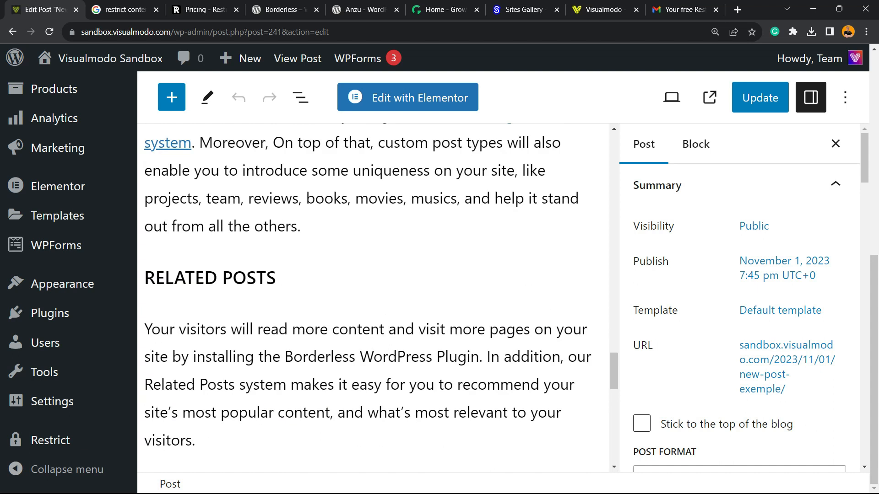
scroll(374, 297, down, 4)
scroll(375, 297, down, 2)
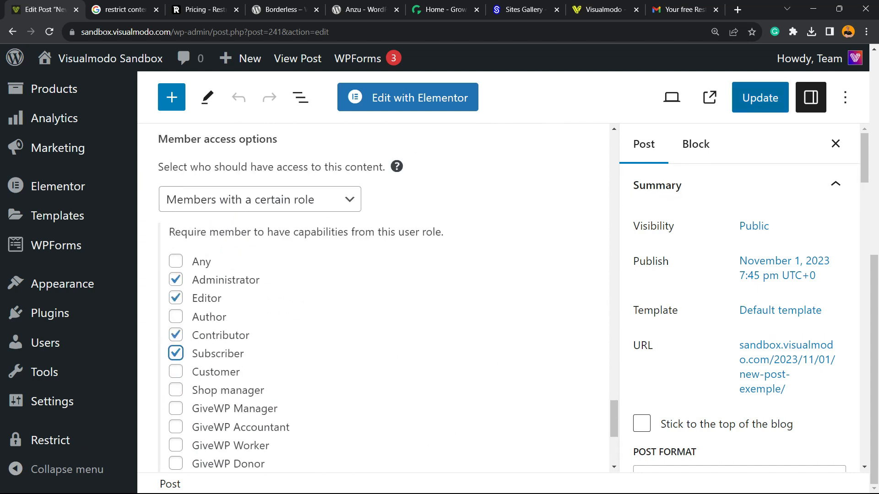
click(760, 98)
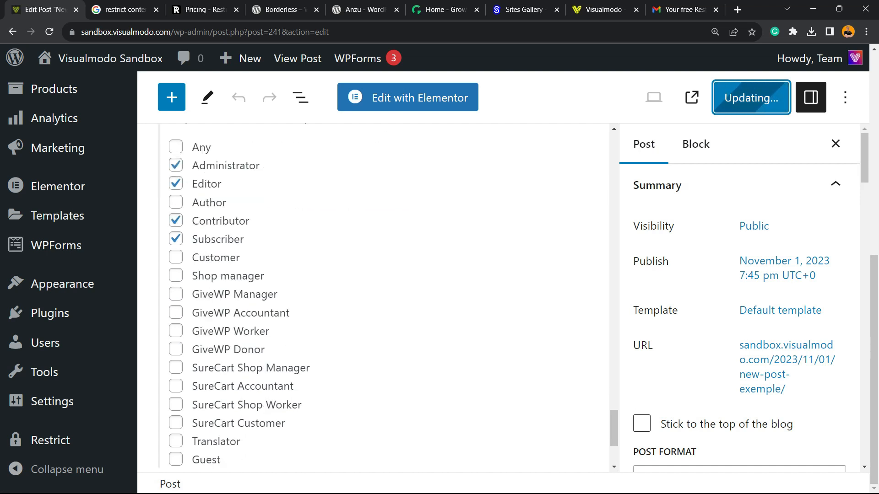
Review the member access choices list and close it without changing anything.
click(260, 314)
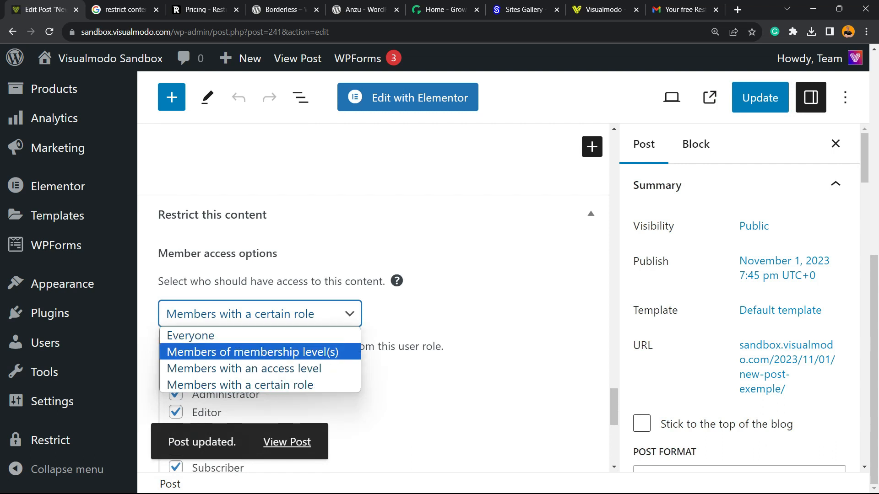
key(Escape)
scroll(374, 295, up, 10)
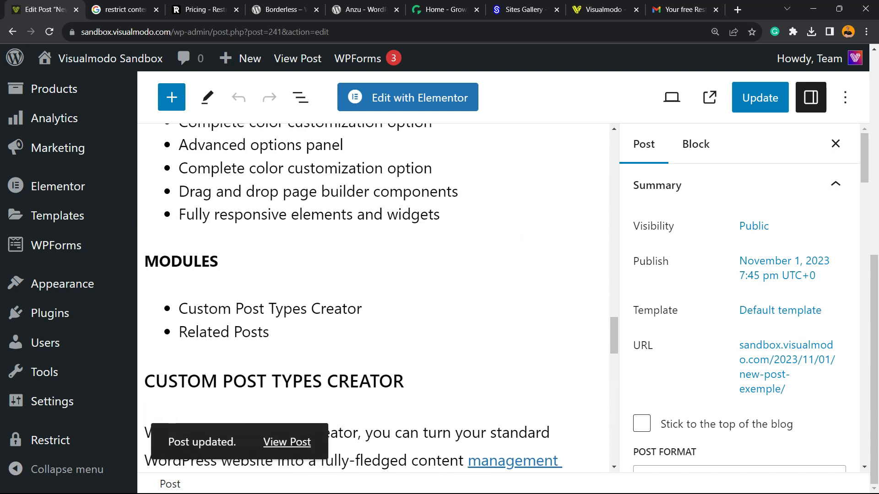
scroll(374, 295, up, 3)
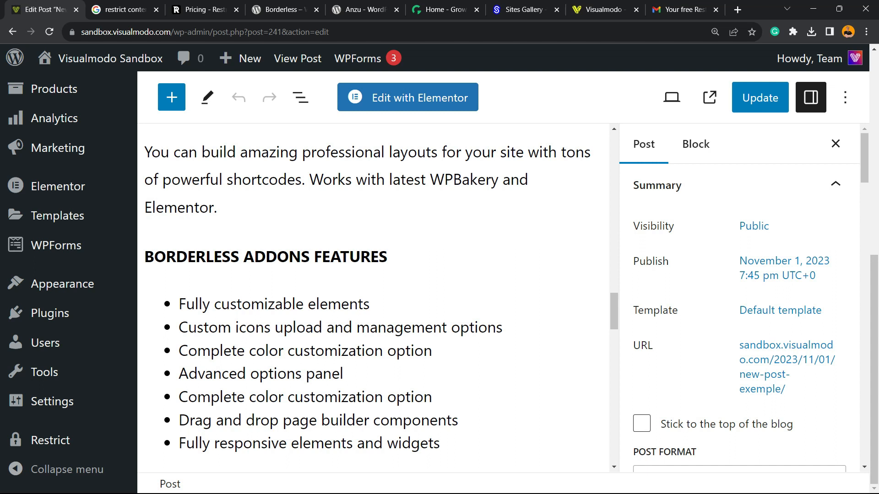
scroll(374, 295, up, 2)
scroll(374, 295, up, 5)
scroll(375, 296, up, 5)
scroll(374, 296, up, 5)
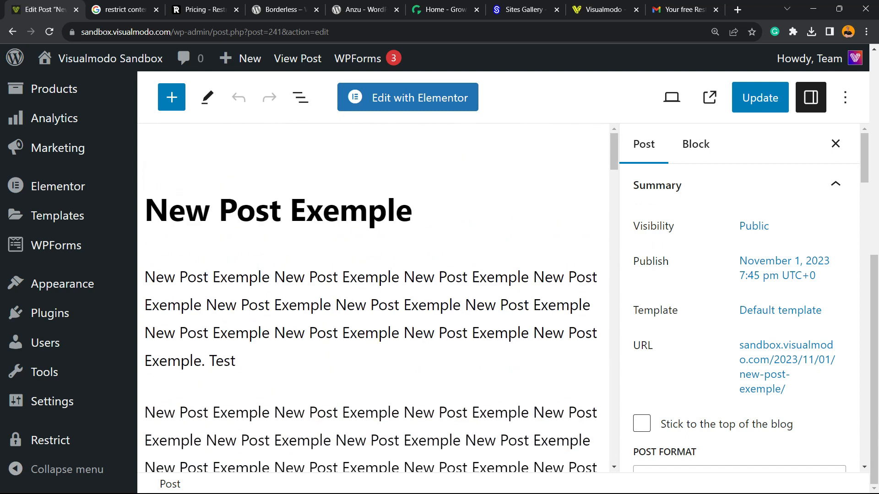
Cycle browser tabs through the Borderless plugin page, selecting its title, and on to the Growwwth tab.
key(ctrl+Tab)
key(ctrl+Tab)
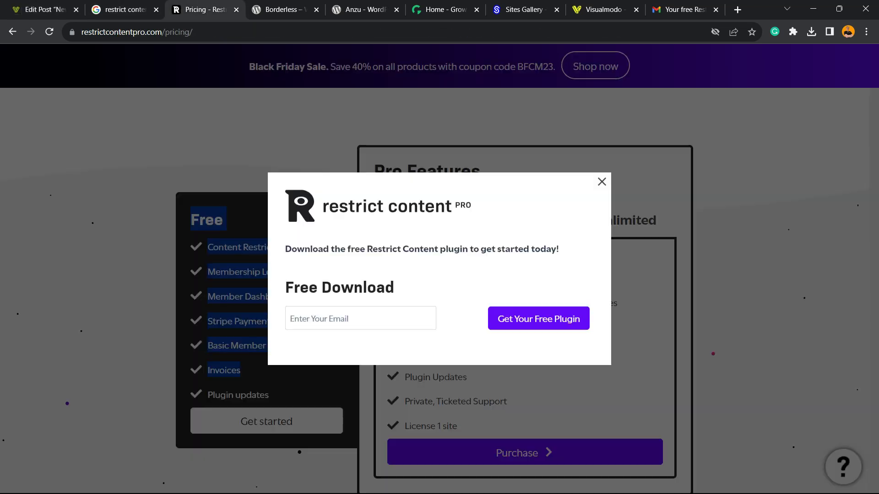
key(ctrl+Tab)
triple_click(267, 349)
click(267, 350)
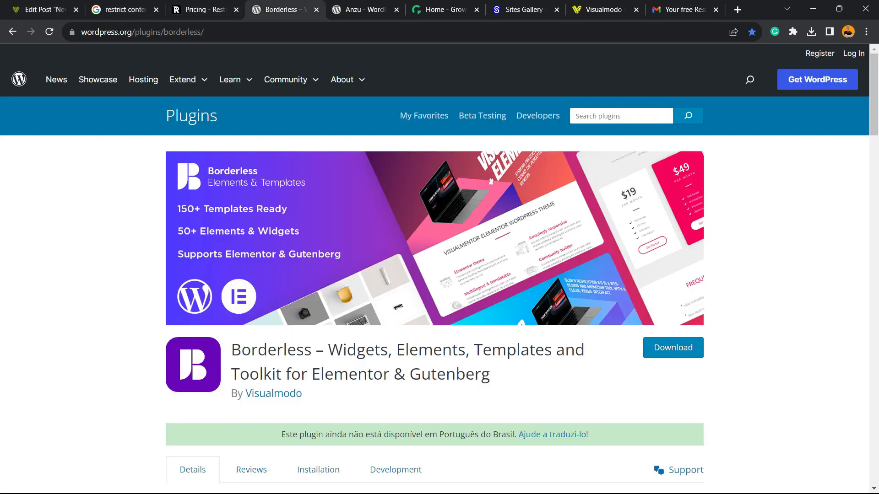
triple_click(267, 350)
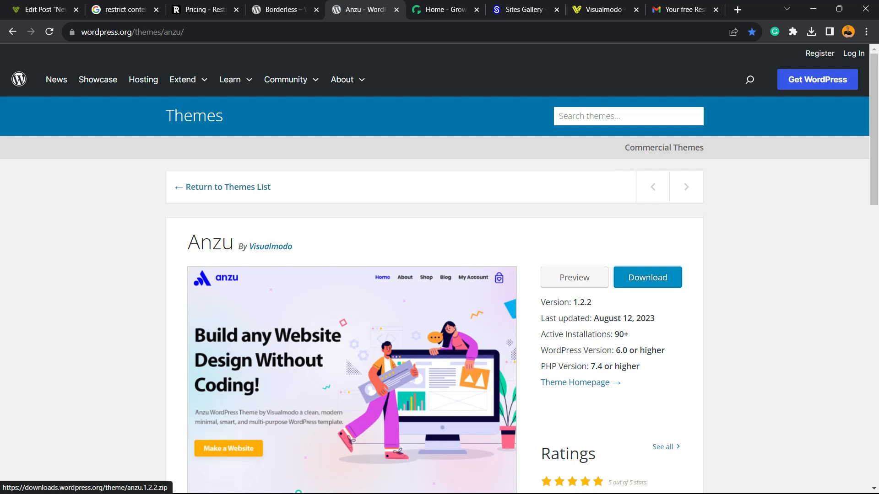
scroll(439, 275, down, 2)
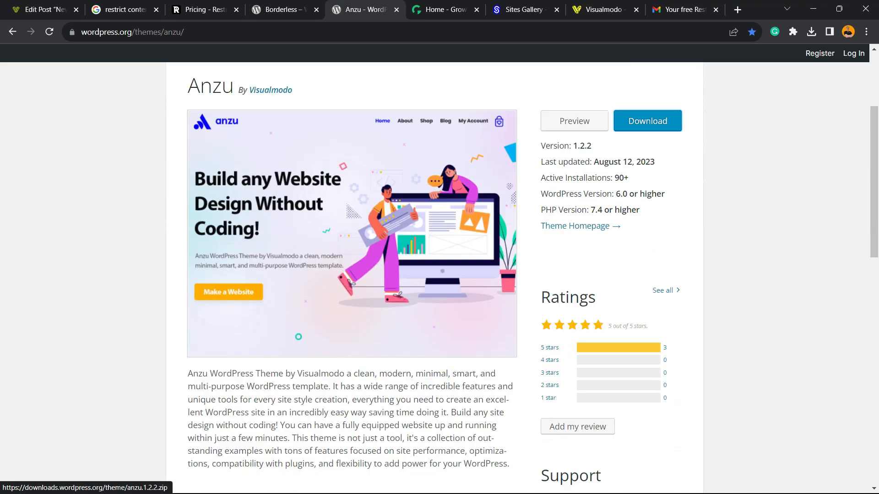
scroll(439, 274, down, 1)
scroll(440, 275, up, 3)
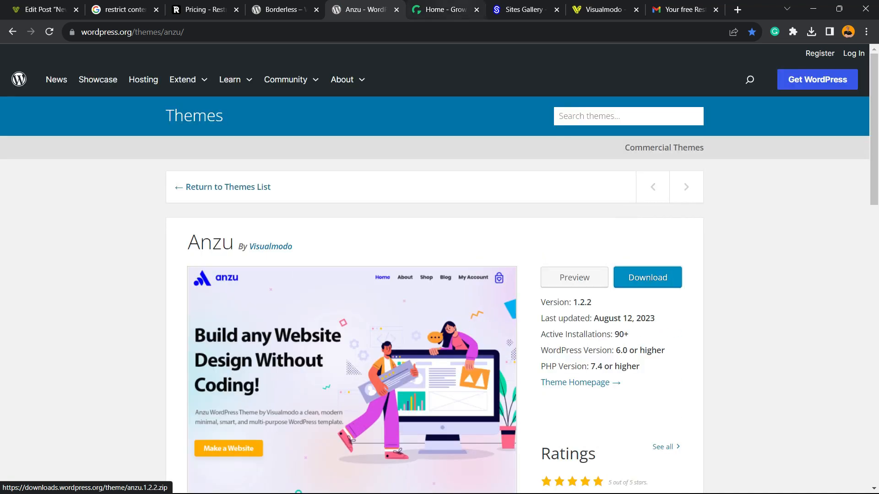
key(ctrl+Tab)
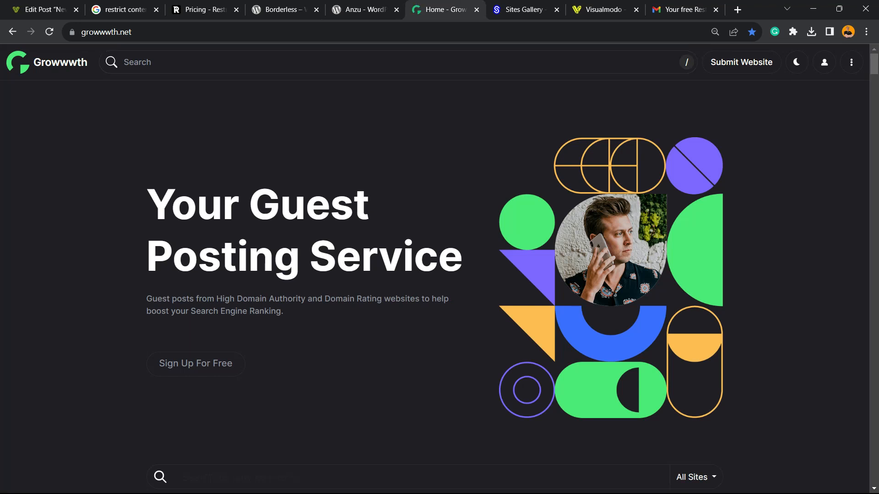
scroll(238, 206, down, 3)
scroll(238, 206, down, 2)
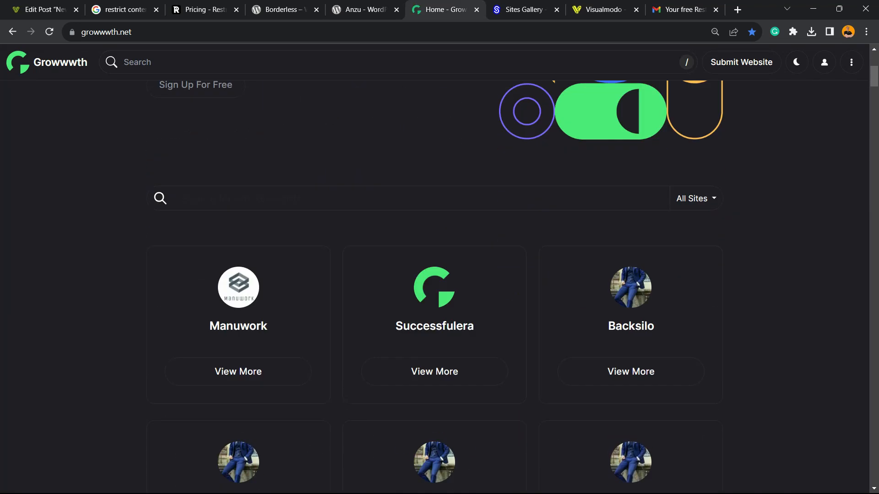
scroll(238, 206, down, 3)
scroll(238, 207, down, 3)
scroll(239, 207, down, 3)
scroll(238, 206, down, 4)
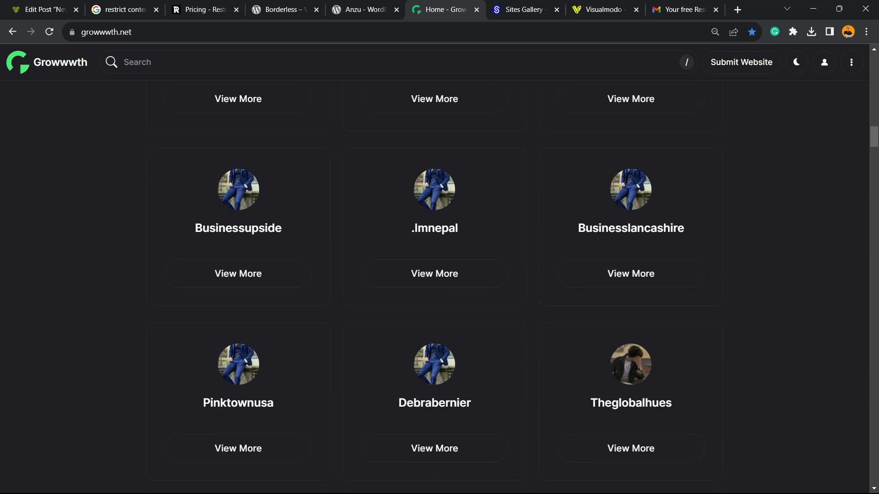
scroll(238, 206, down, 4)
scroll(238, 206, down, 4)
scroll(238, 207, up, 2)
scroll(238, 206, down, 6)
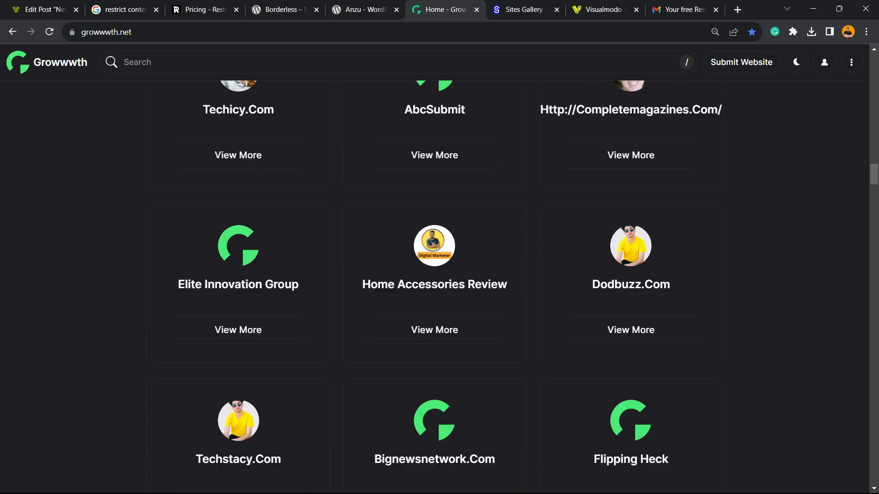
scroll(238, 206, down, 3)
scroll(440, 275, down, 5)
View the ArtReview showcase page in Sites Gallery, then switch to the Visualmodo tab.
key(ctrl+Tab)
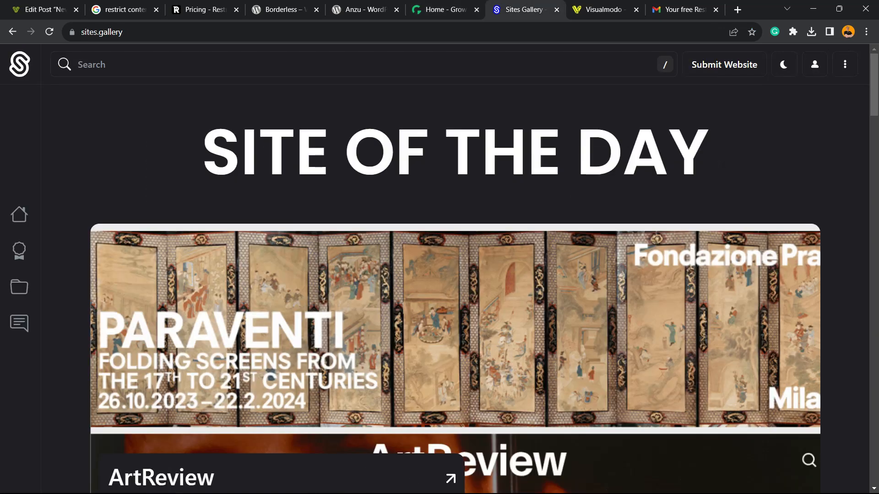
scroll(453, 309, down, 2)
scroll(453, 310, down, 5)
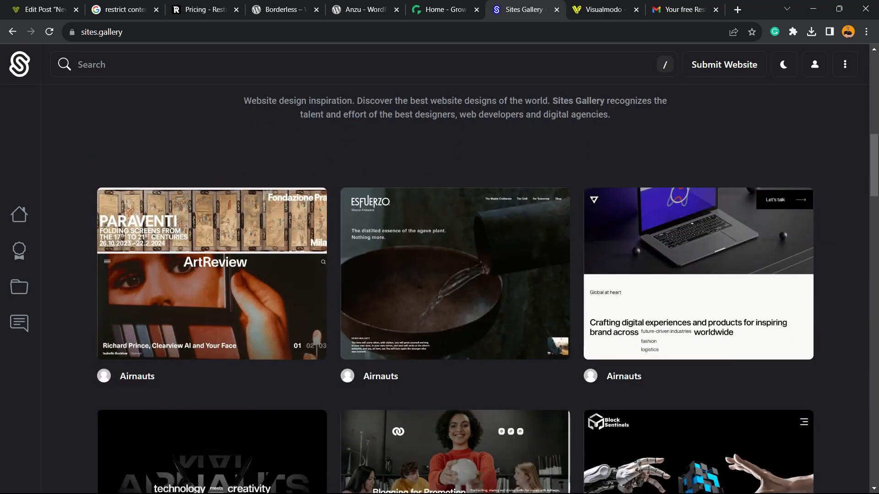
scroll(453, 309, down, 5)
scroll(453, 288, down, 4)
scroll(453, 288, down, 5)
scroll(453, 289, down, 5)
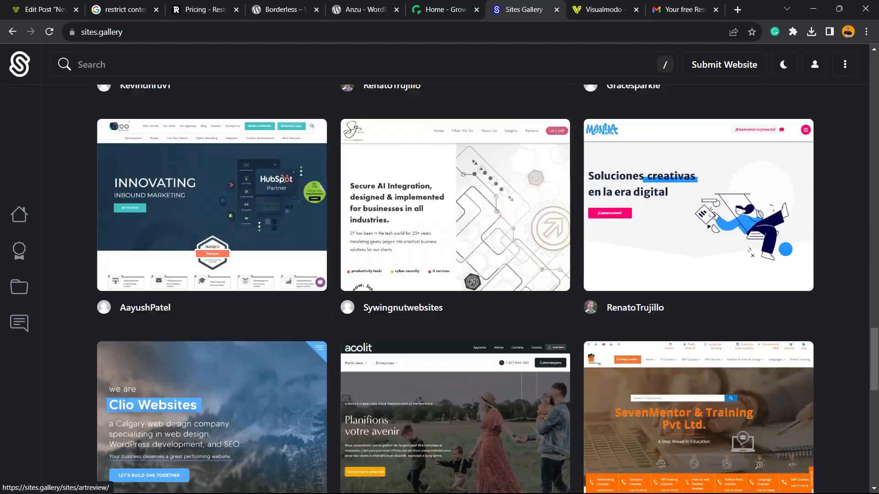
scroll(453, 288, down, 5)
scroll(213, 275, down, 4)
scroll(453, 289, up, 5)
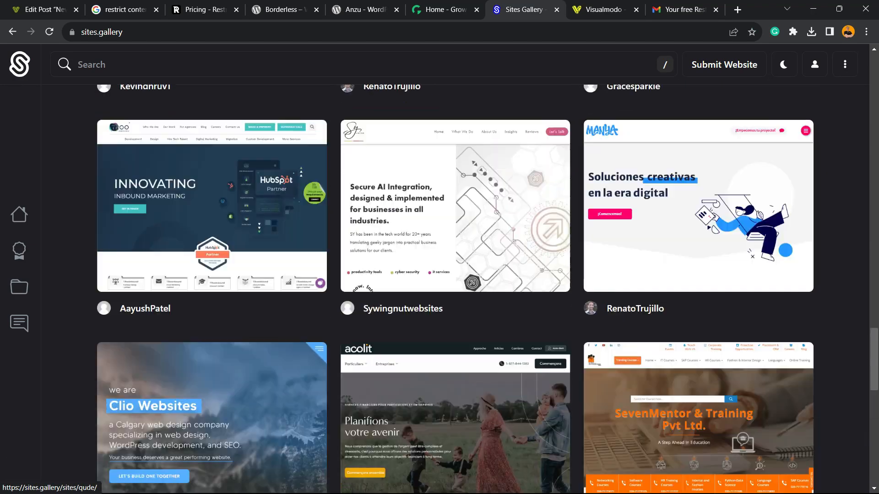
scroll(454, 289, up, 5)
scroll(453, 289, up, 10)
scroll(453, 288, down, 6)
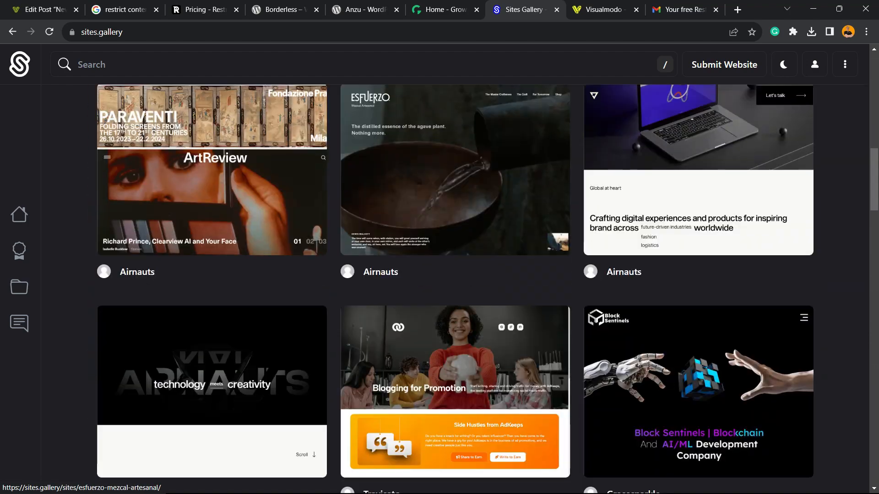
click(213, 178)
scroll(453, 275, down, 5)
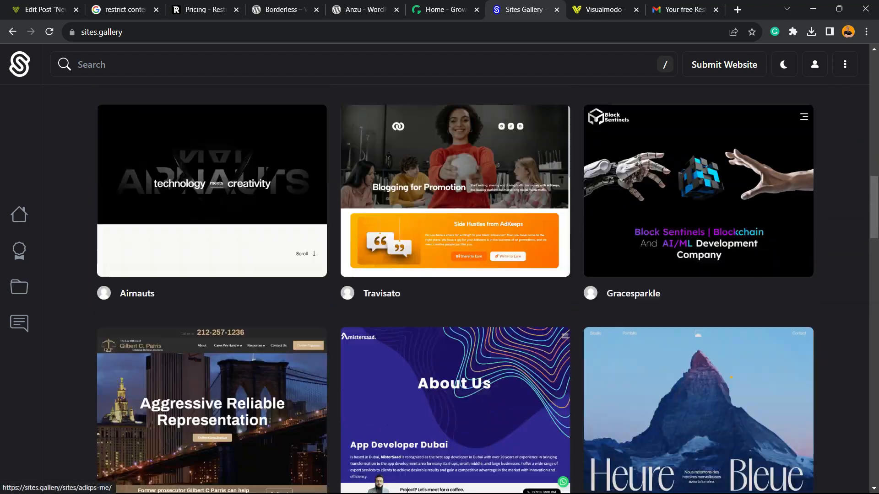
scroll(453, 275, down, 6)
scroll(454, 275, down, 3)
key(ctrl+Tab)
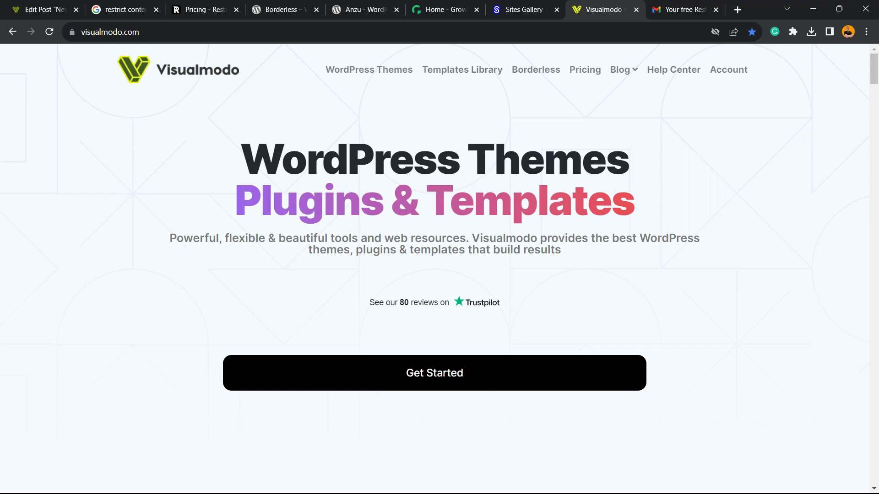
Open the Templates Library from Visualmodo's top navigation and browse its templates.
click(462, 70)
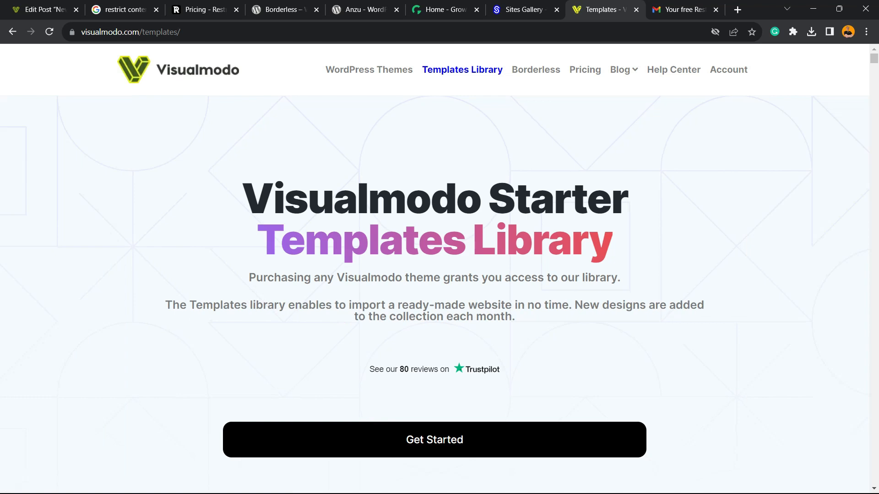
scroll(590, 296, down, 4)
scroll(590, 295, down, 3)
scroll(591, 295, down, 3)
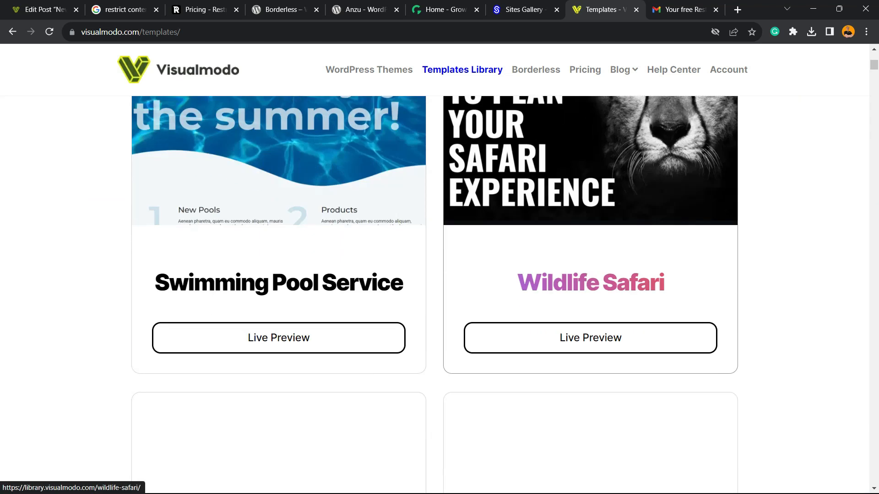
scroll(590, 296, down, 5)
scroll(591, 296, down, 5)
scroll(590, 295, down, 4)
scroll(591, 295, down, 4)
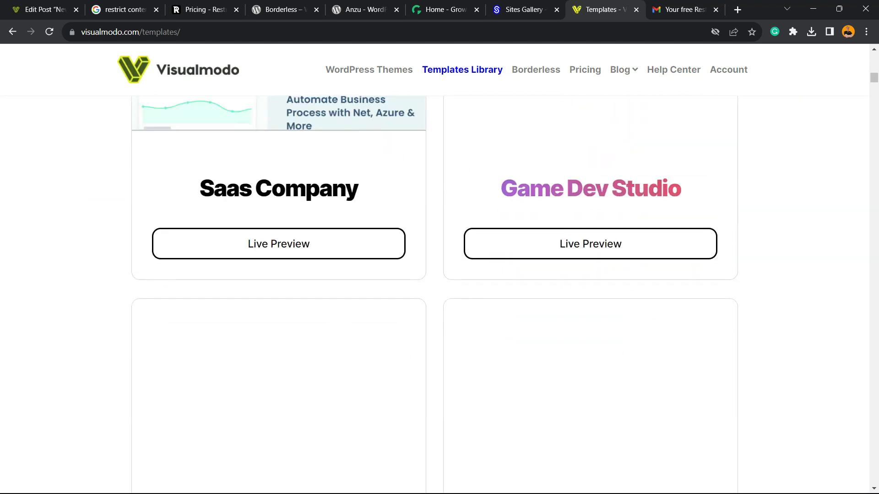
scroll(590, 295, down, 4)
scroll(590, 296, down, 4)
scroll(591, 295, down, 4)
scroll(590, 296, down, 4)
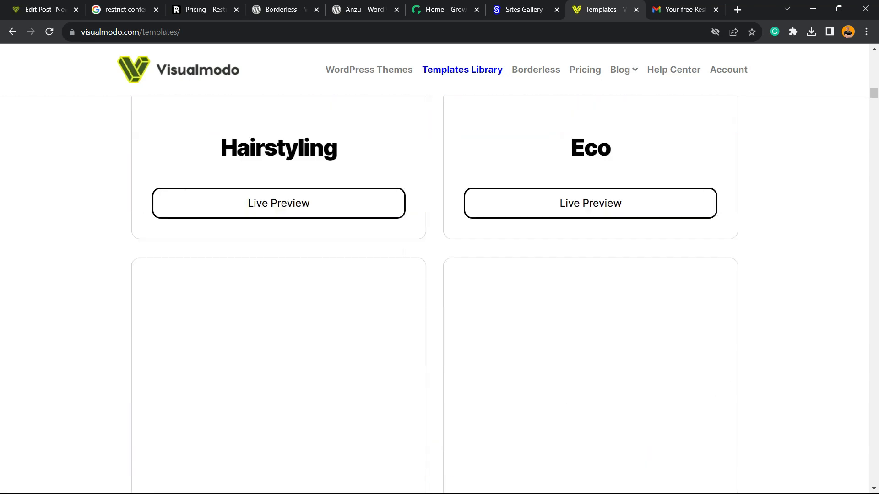
scroll(439, 296, down, 4)
scroll(439, 295, down, 4)
scroll(439, 296, down, 4)
scroll(439, 296, down, 4)
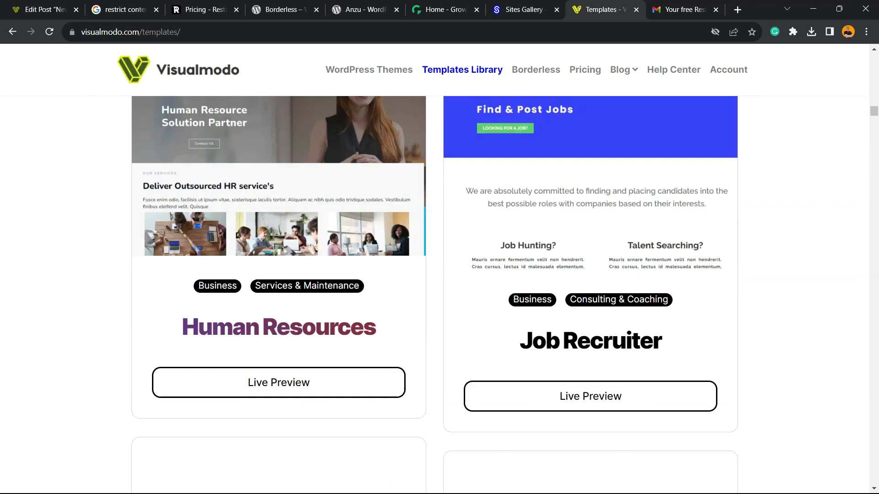
scroll(440, 295, down, 4)
scroll(439, 295, down, 4)
scroll(439, 295, down, 4)
scroll(440, 296, down, 4)
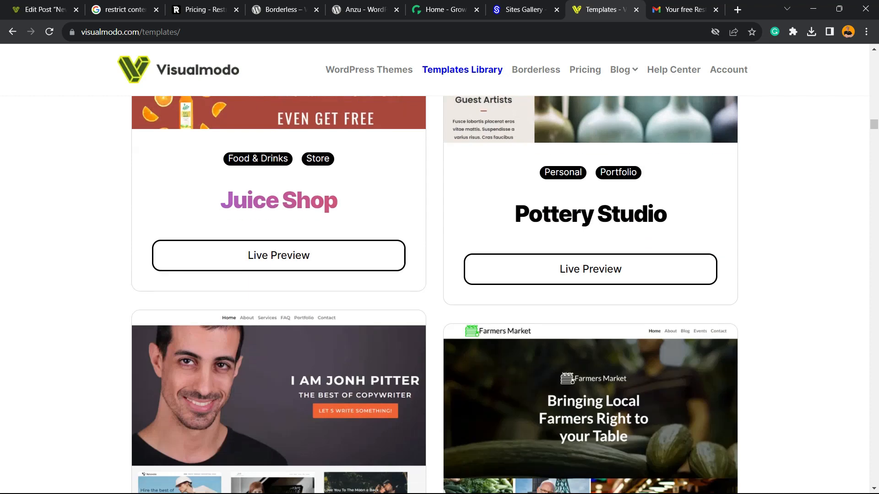
scroll(439, 295, down, 4)
scroll(439, 295, down, 4)
scroll(439, 296, down, 4)
scroll(440, 295, down, 4)
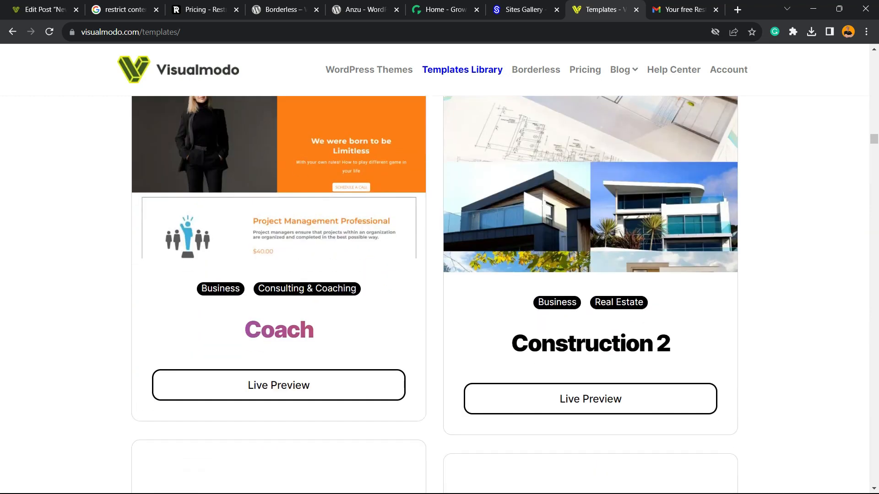